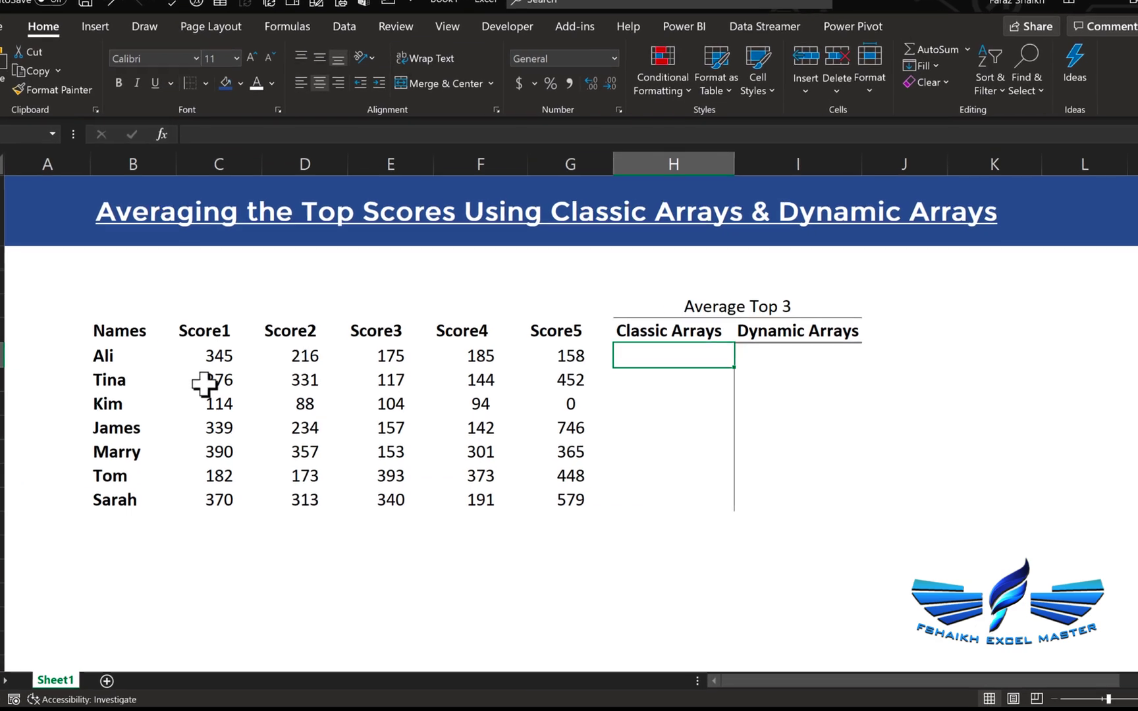
Enter =LARGE(C7:G7,3) in Ali's Classic Arrays cell H7, returning 185.
left_click(200, 349)
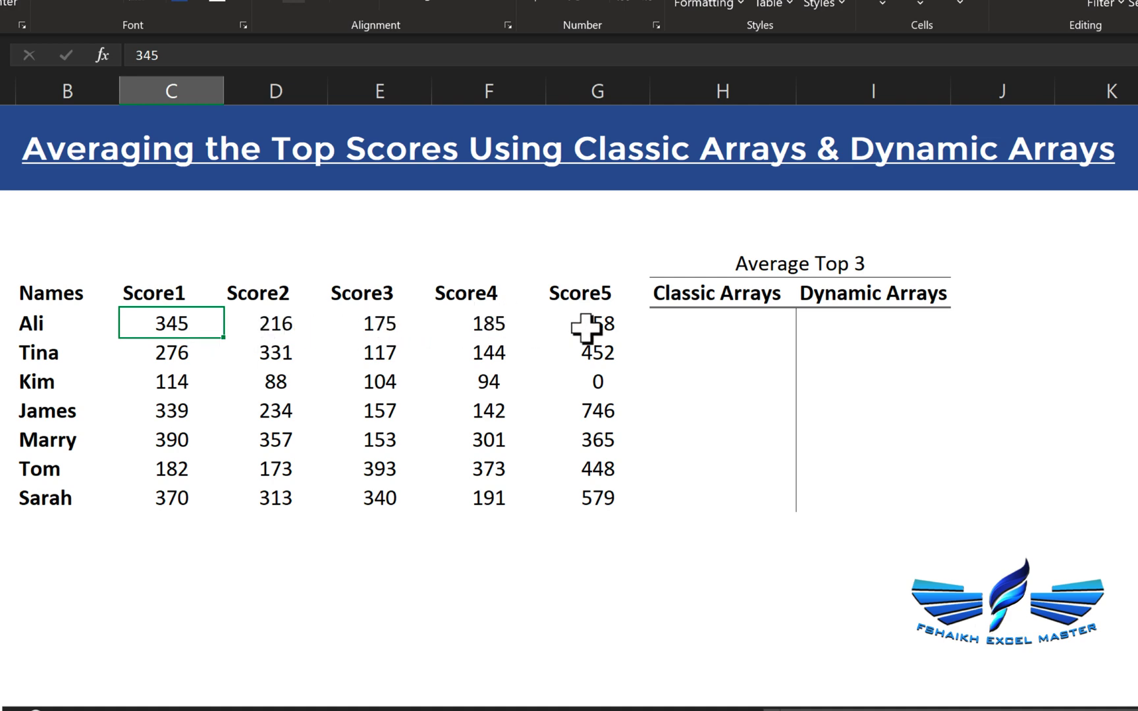
mouse_move(125, 326)
left_mouse_down()
mouse_move(576, 337)
mouse_move(610, 325)
left_mouse_up()
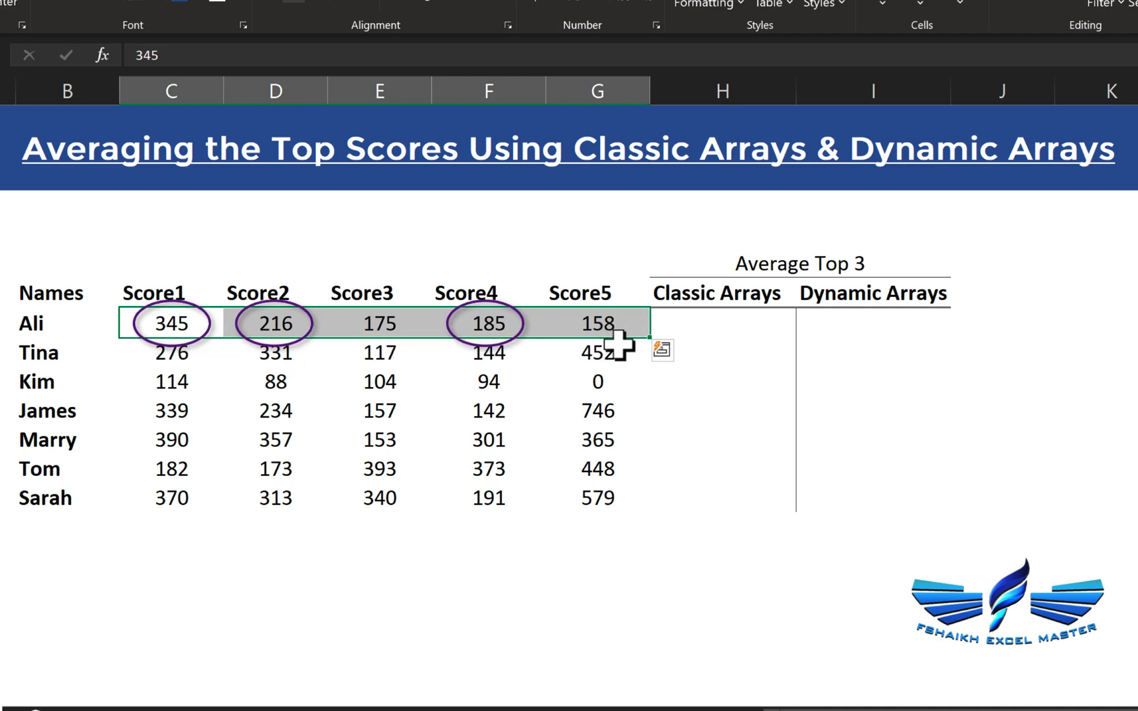
left_click(722, 324)
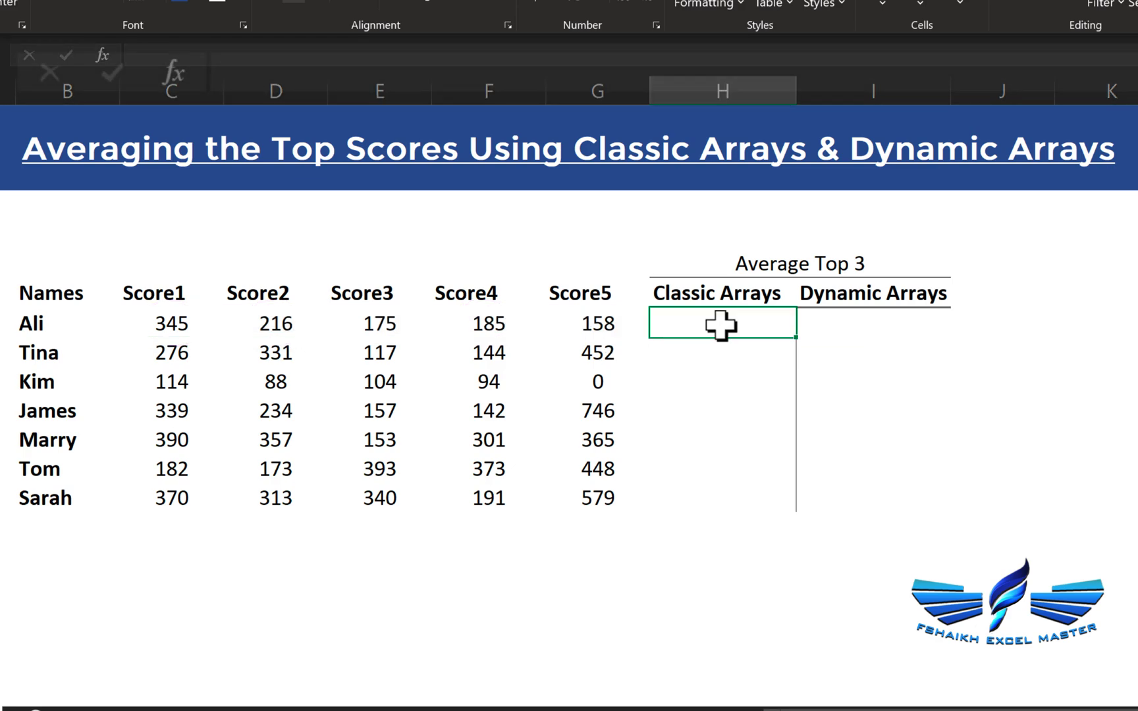
type("=l")
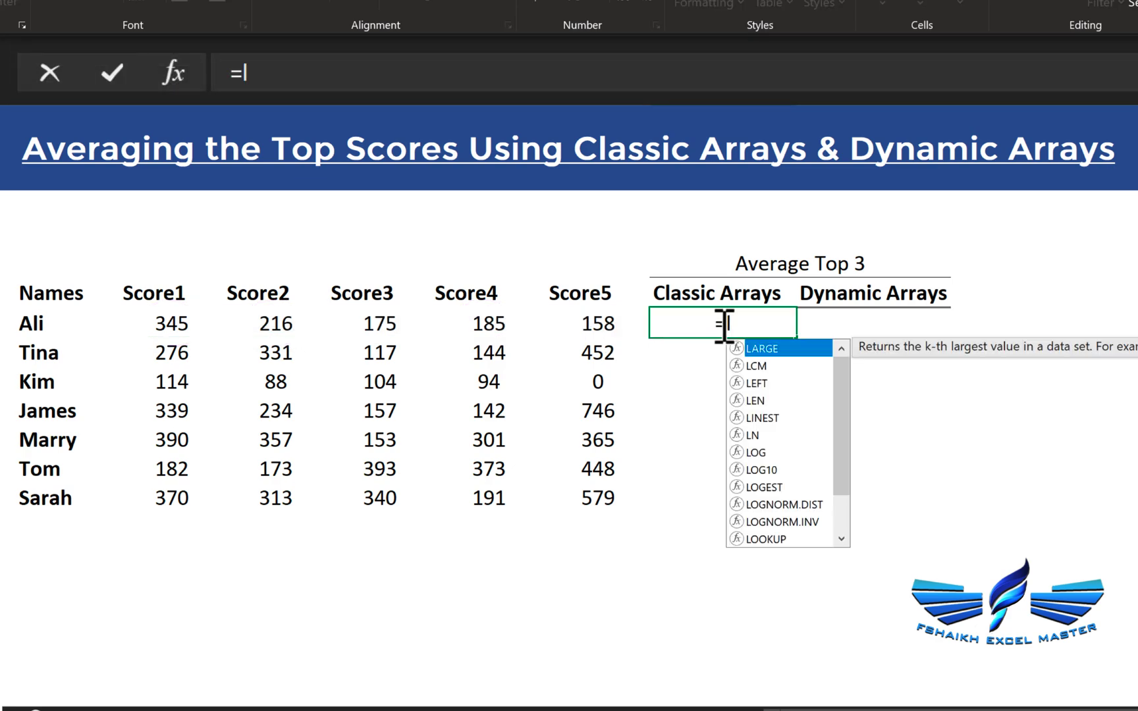
key("Tab")
left_click_drag(139, 316, 595, 323)
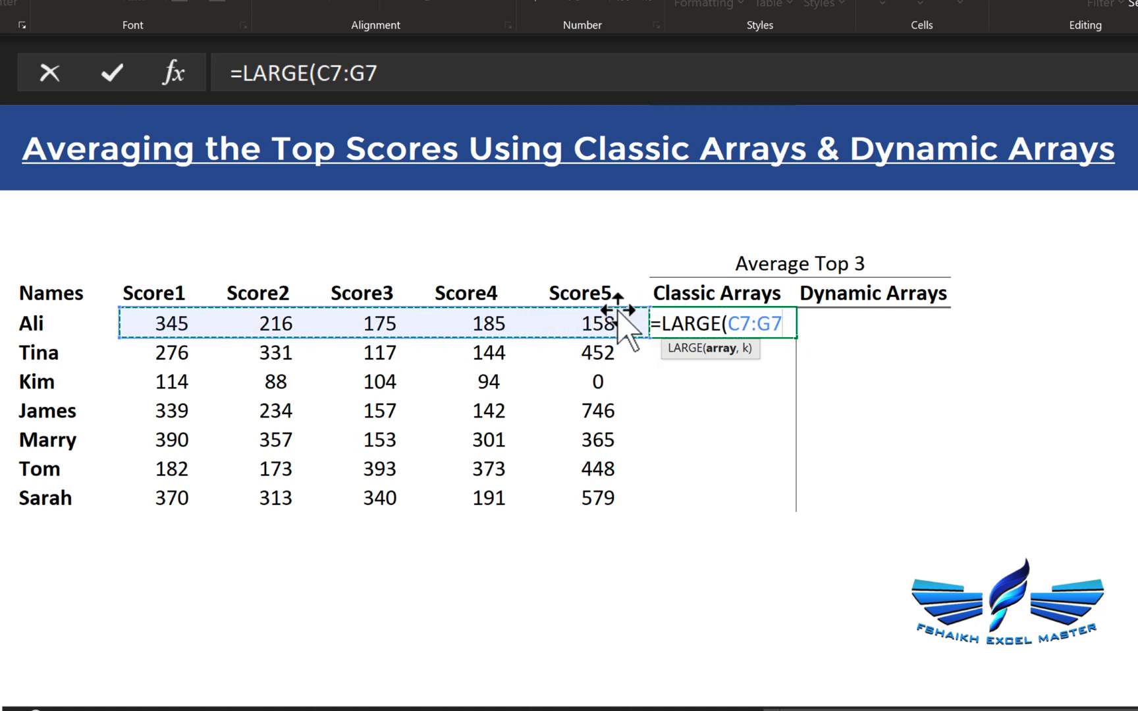
type(",")
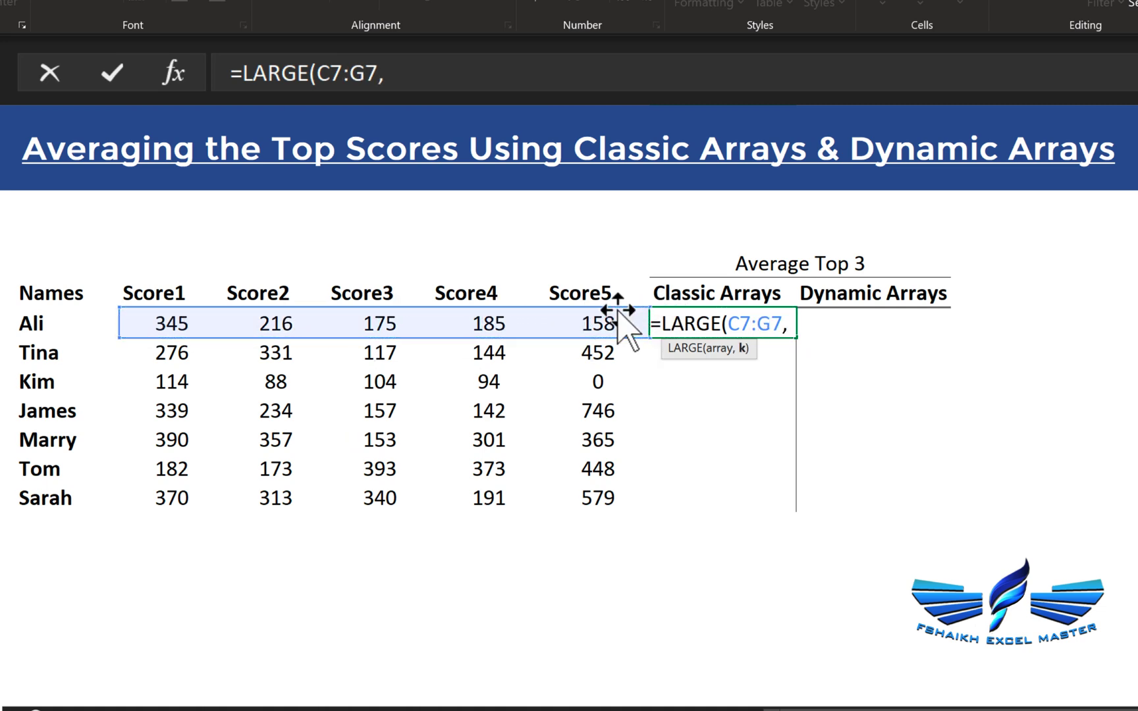
type("3)")
key("Return")
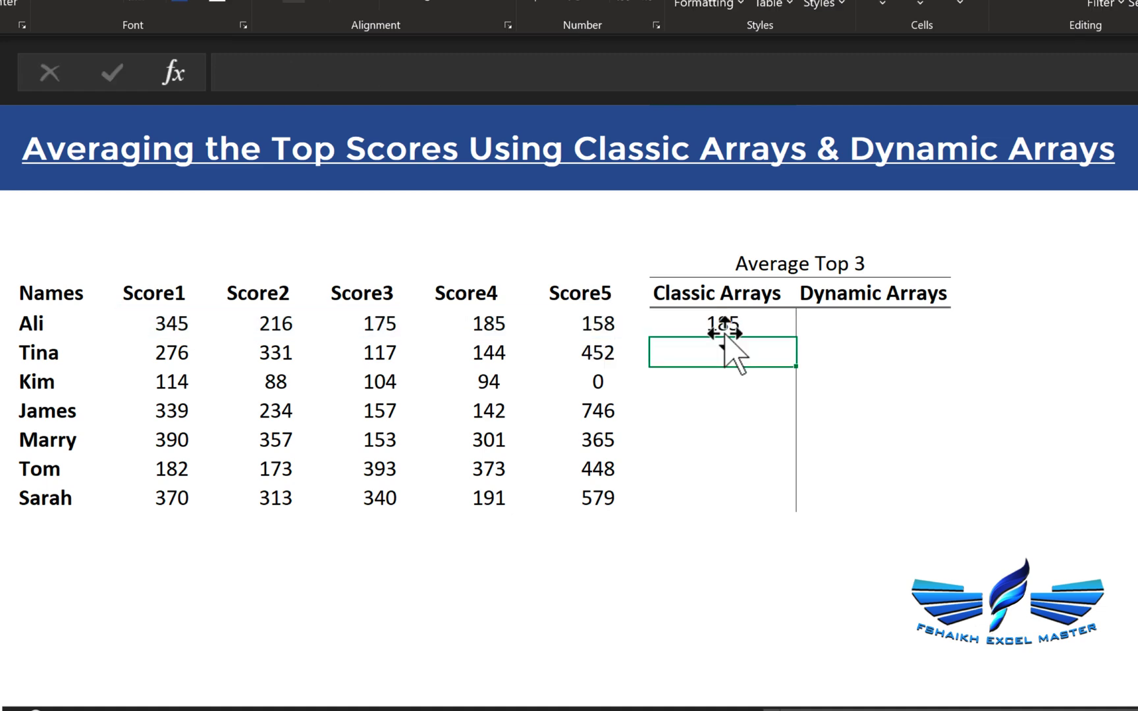
Inspect the LARGE formula and its k argument 3 without changing it.
left_click(730, 326)
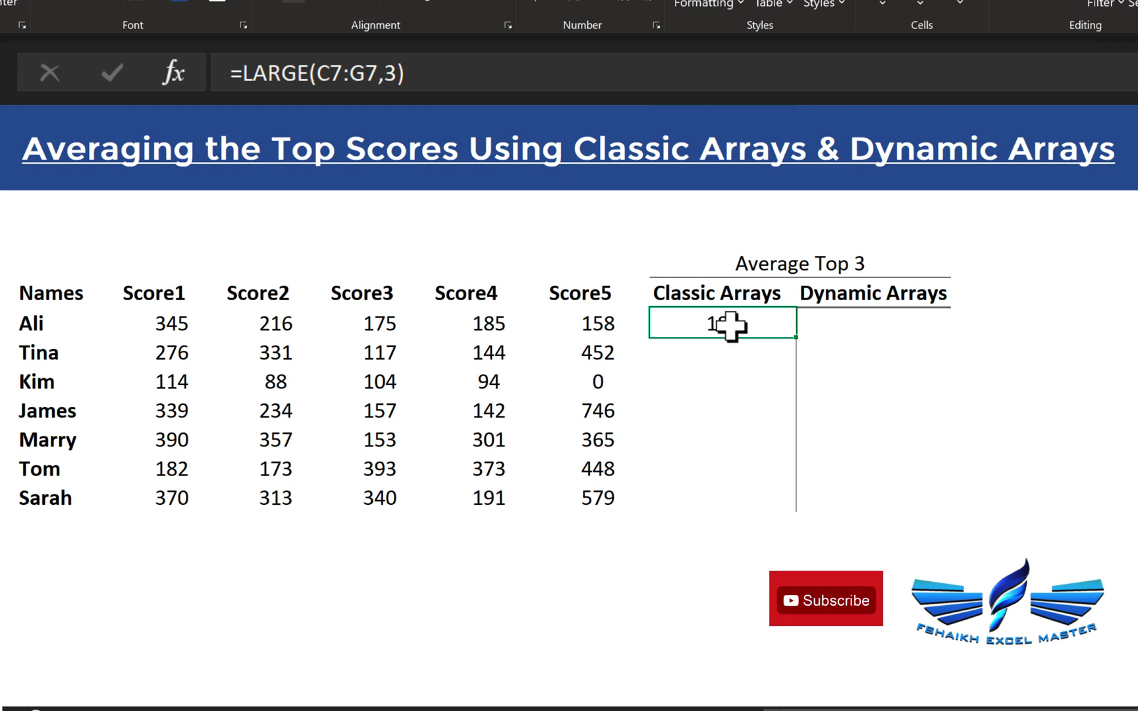
double_click(728, 325)
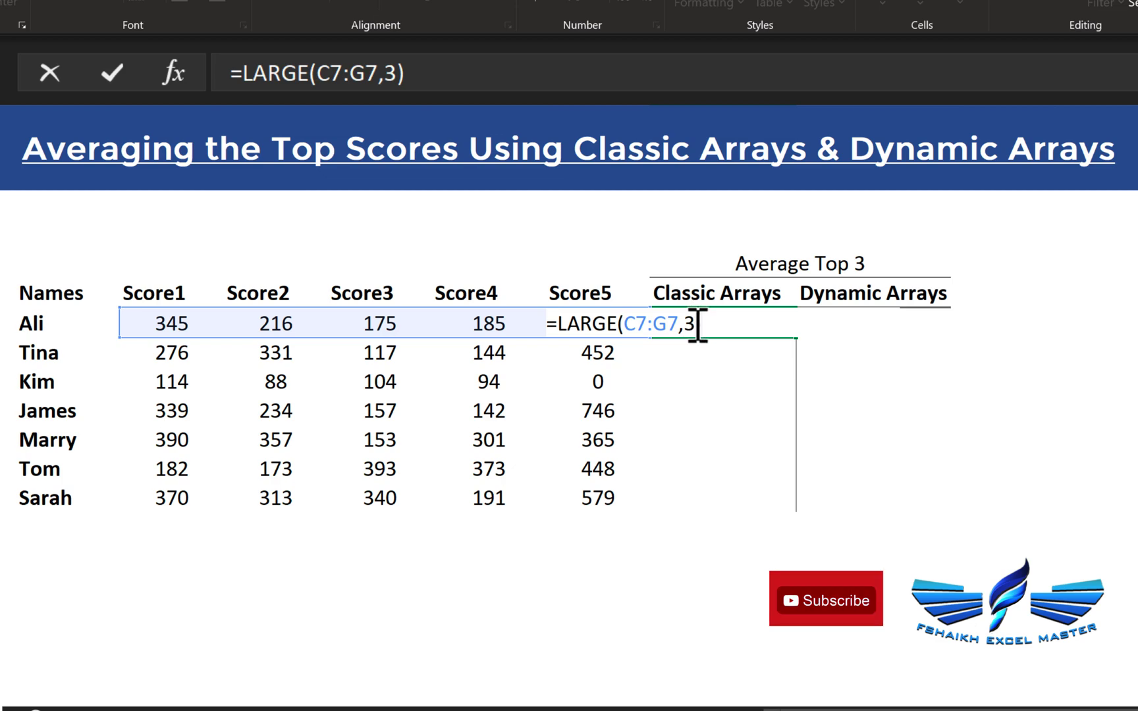
key("Escape")
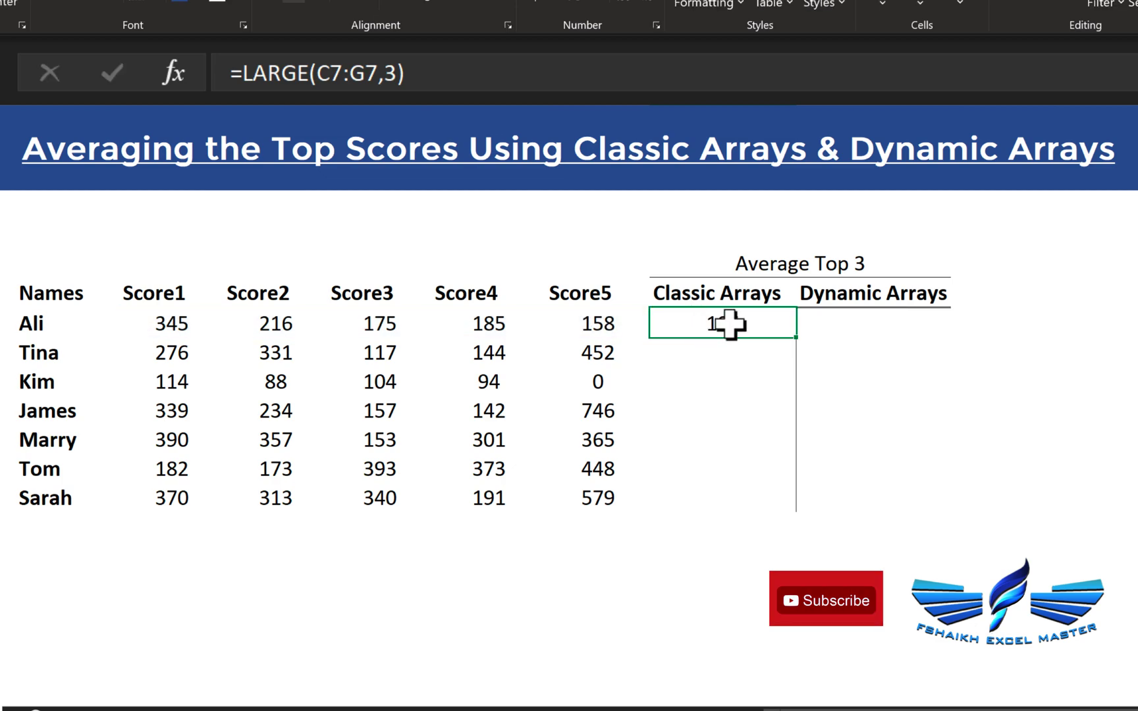
double_click(728, 323)
double_click(688, 325)
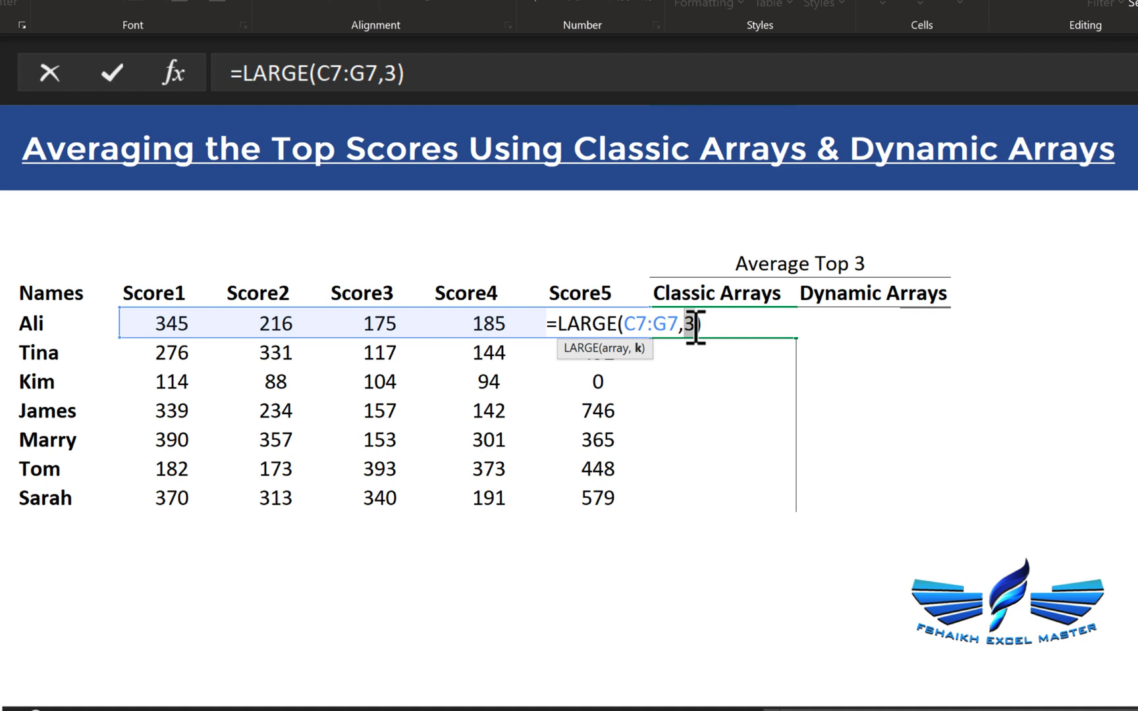
key("Escape")
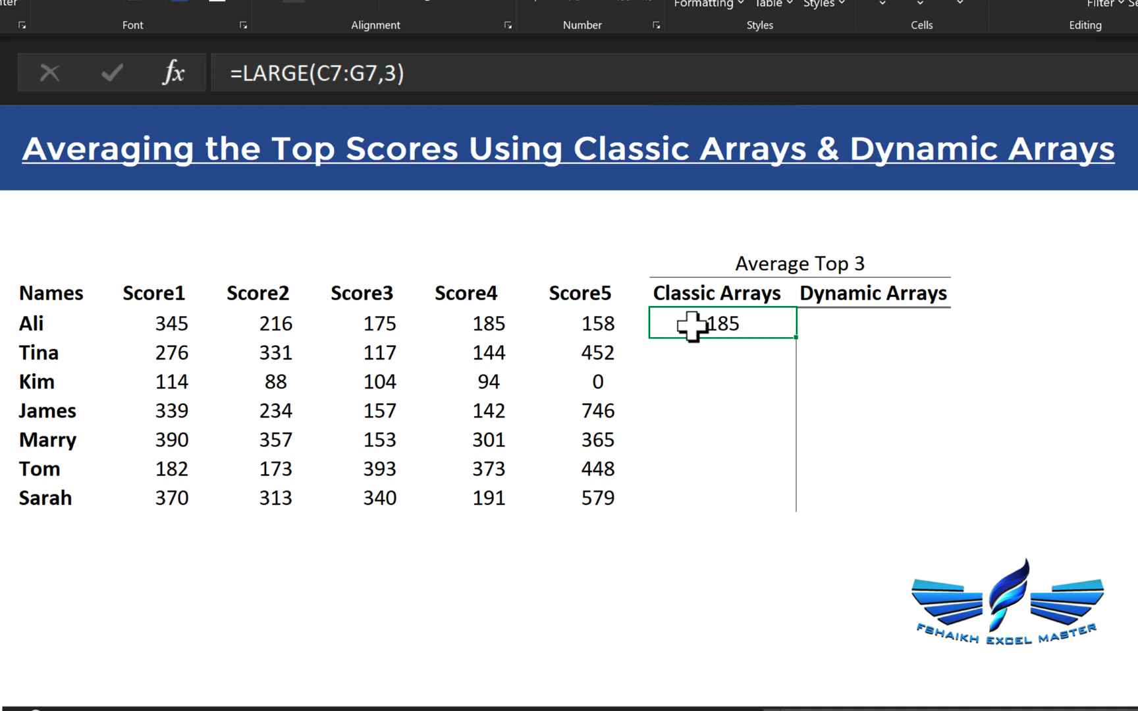
Enter =ROW($A$1:$A$3) as a three-cell array formula showing 1, 2 and 3.
type("=row")
key("Tab")
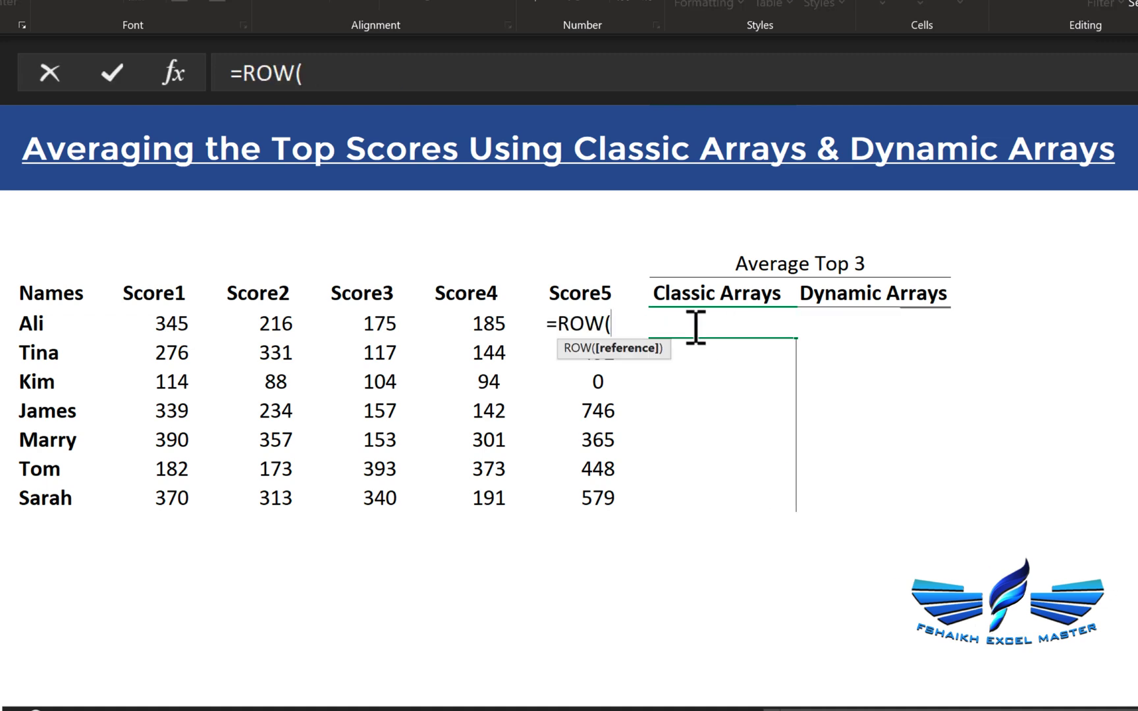
type("A1:A3")
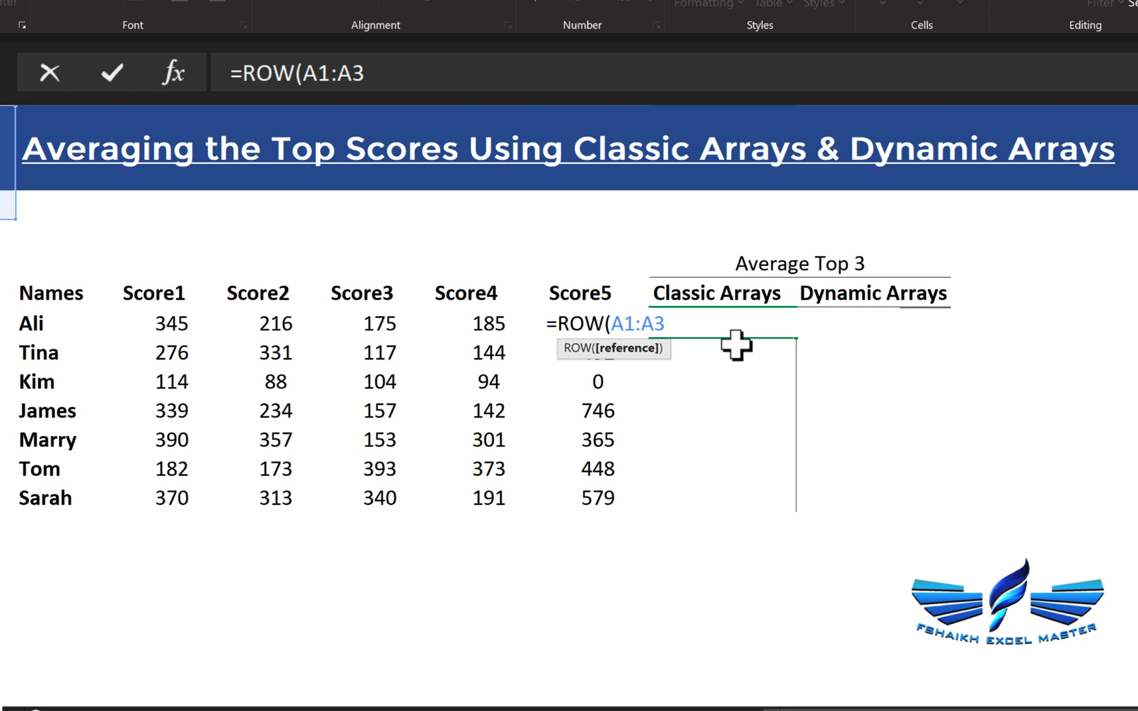
key("shift+Left")
key("shift+Left")
key("shift+Left")
key("shift+Left")
key("shift+Left")
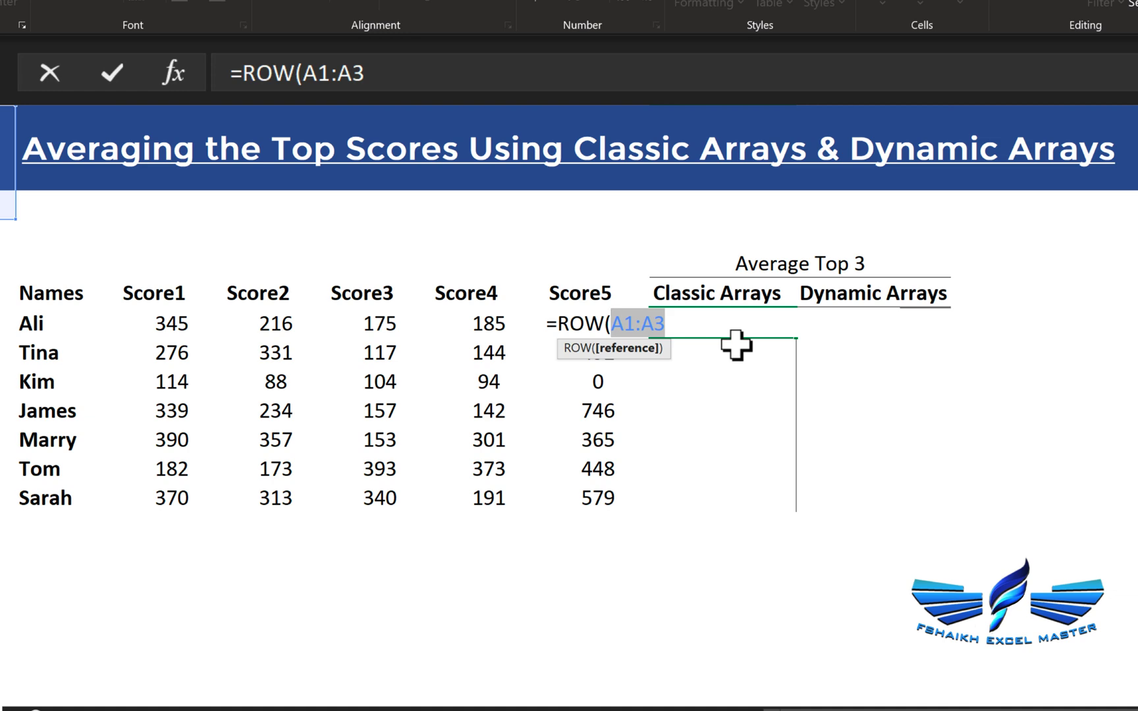
key("F4")
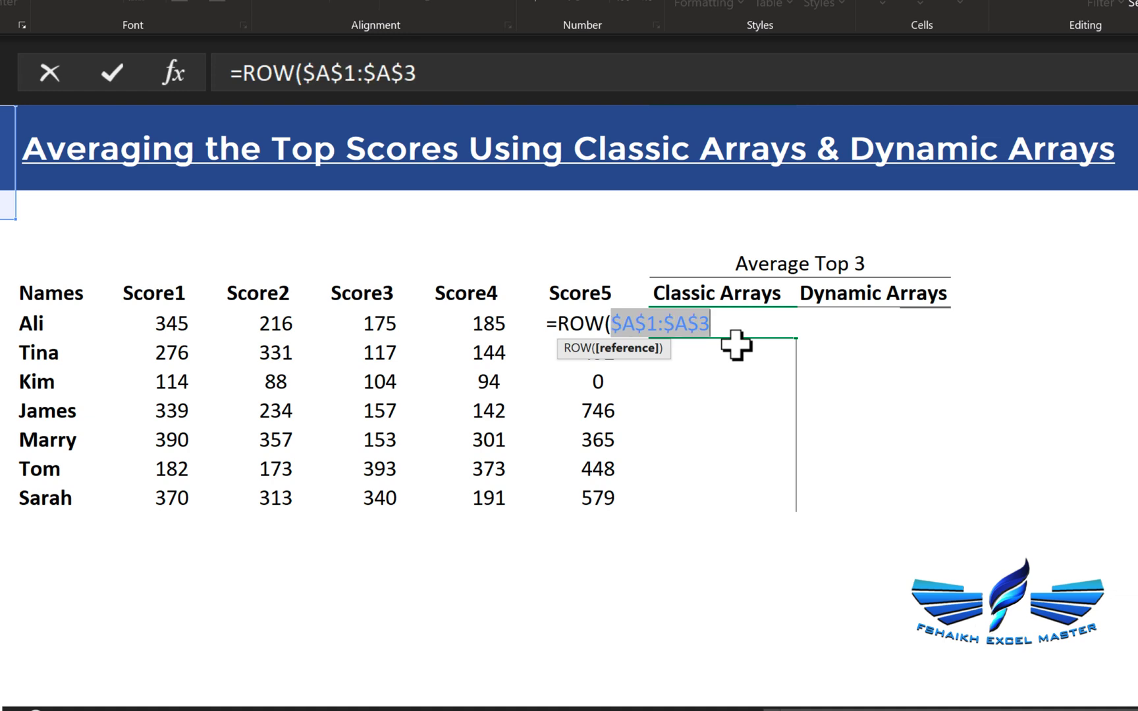
key("Right")
type(")")
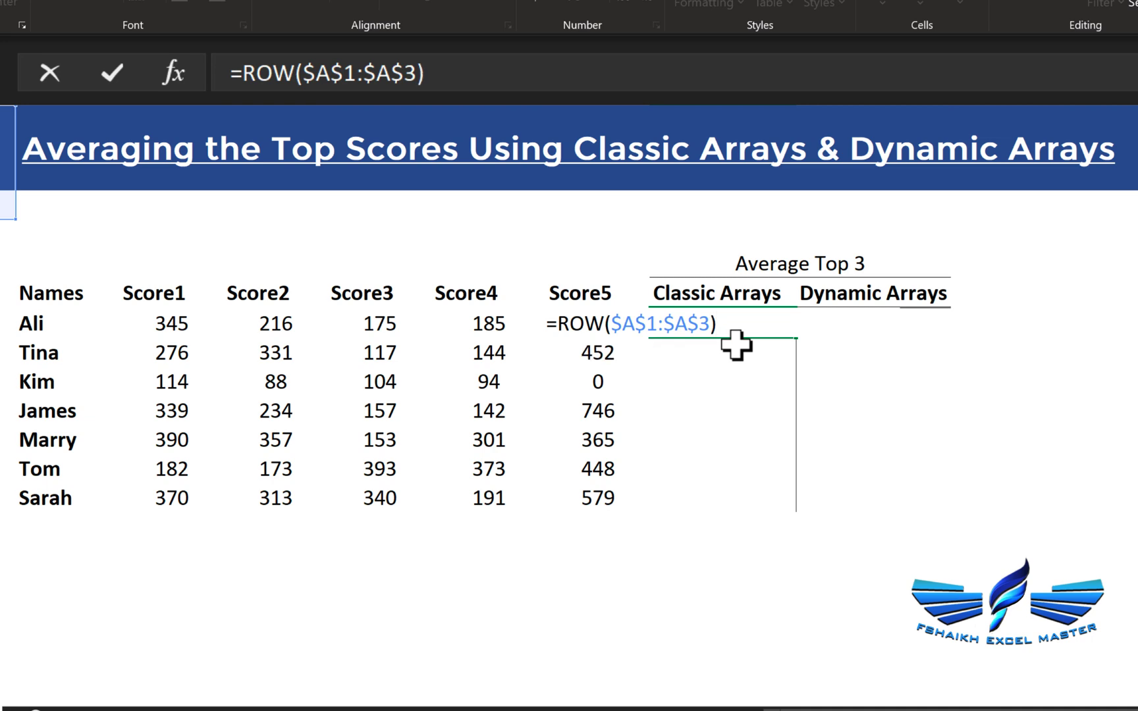
key("ctrl+shift+Return")
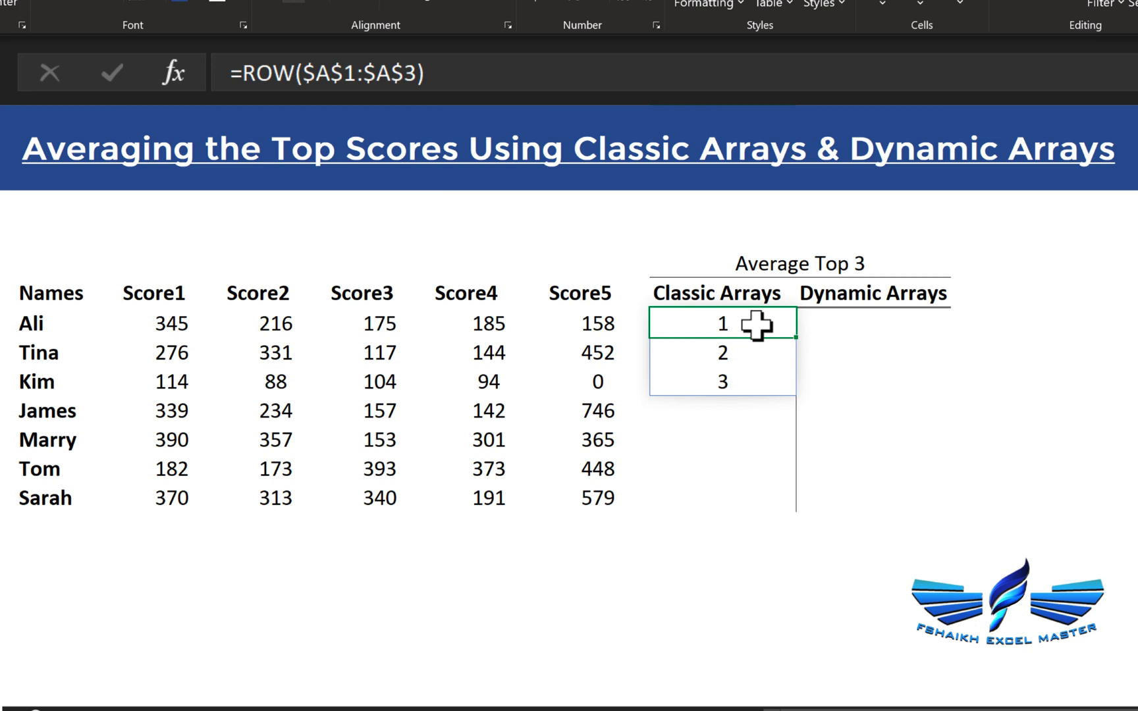
Briefly extend the ROW range to $A$4, then restore it to $A$3.
double_click(756, 324)
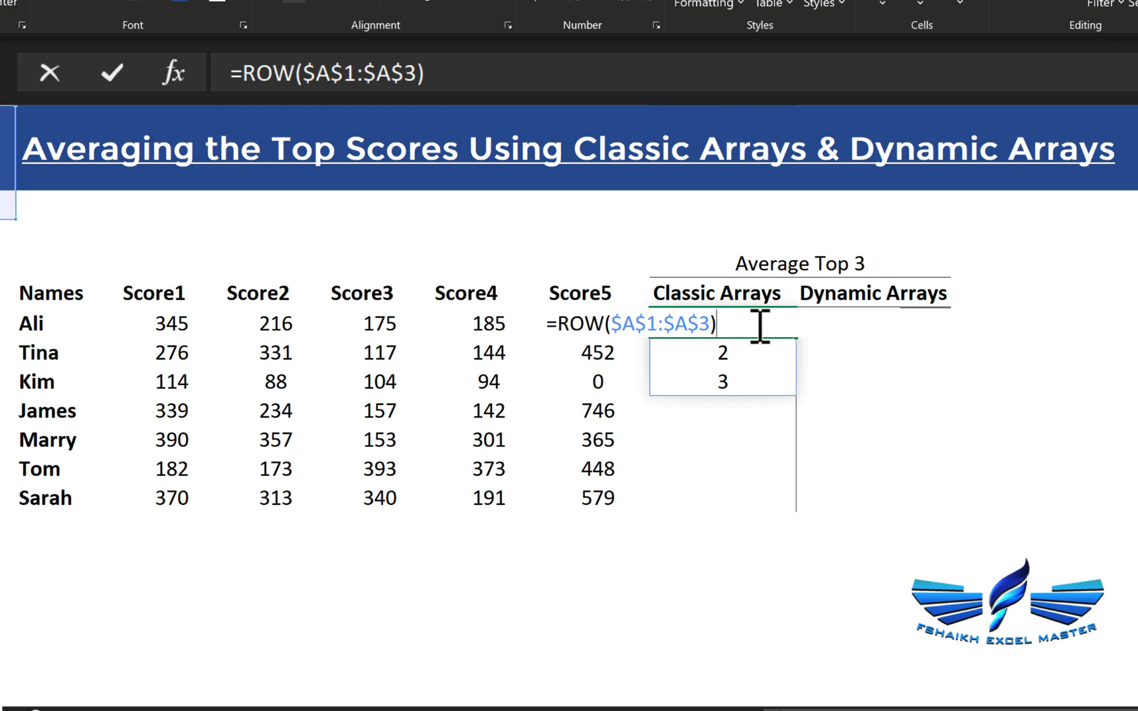
key("BackSpace")
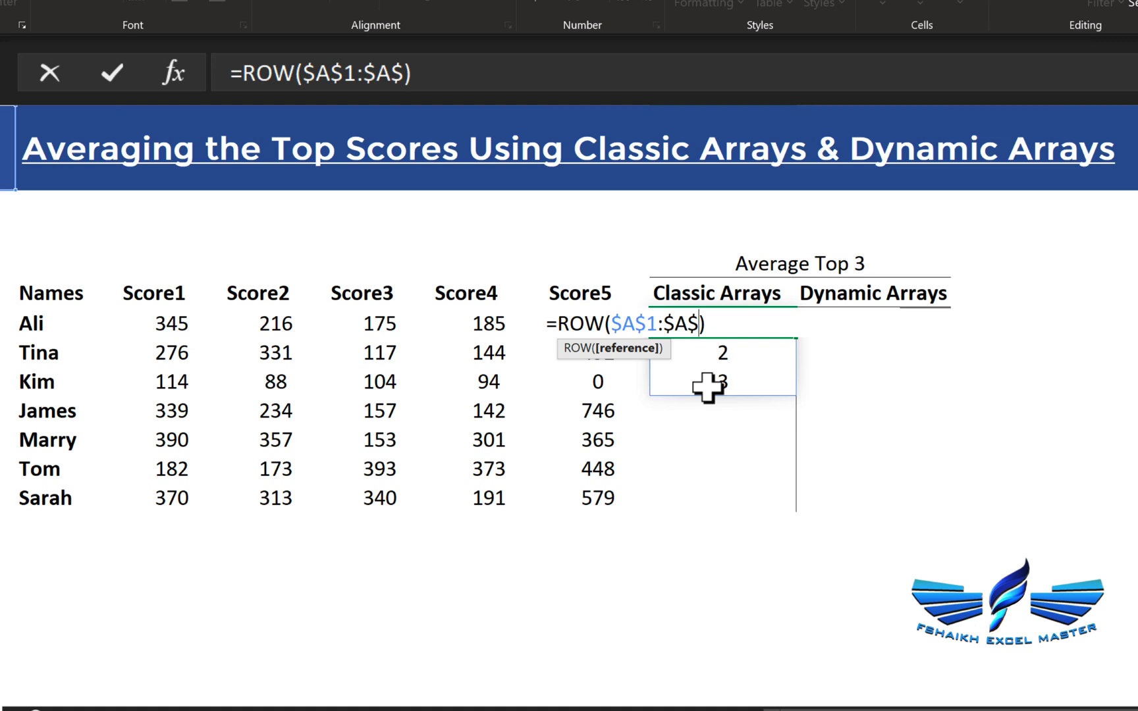
type("4")
key("Return")
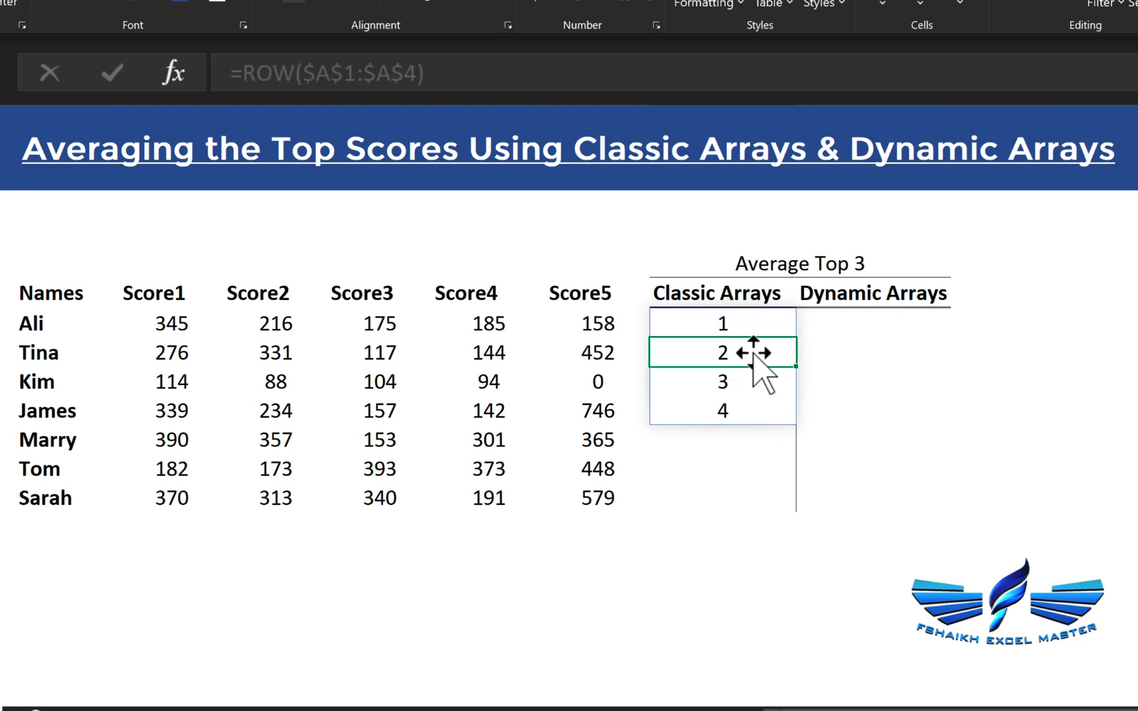
left_click(753, 319)
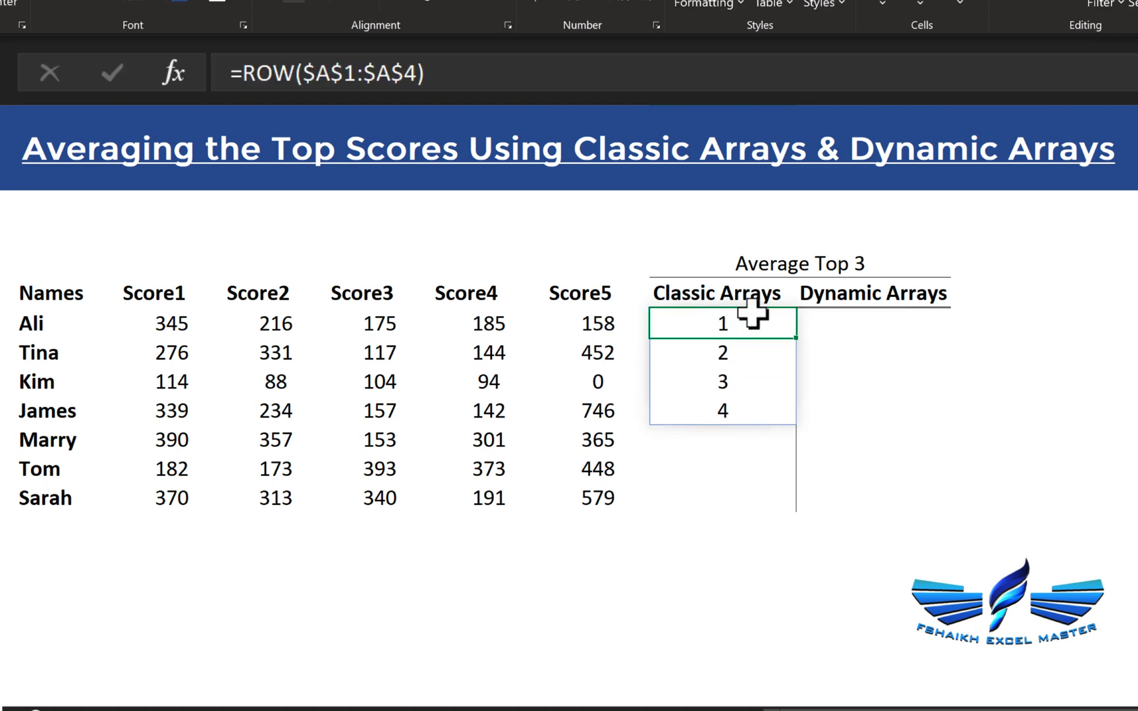
left_click(417, 72)
key("BackSpace")
type("3")
key("Return")
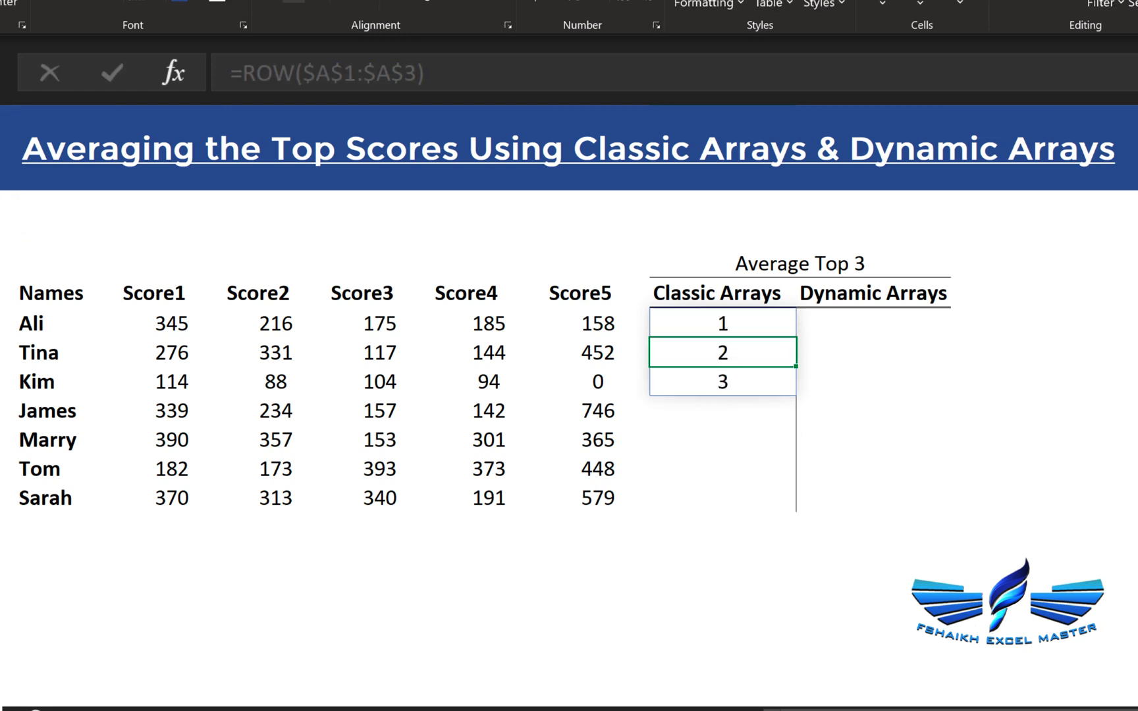
left_click(703, 321)
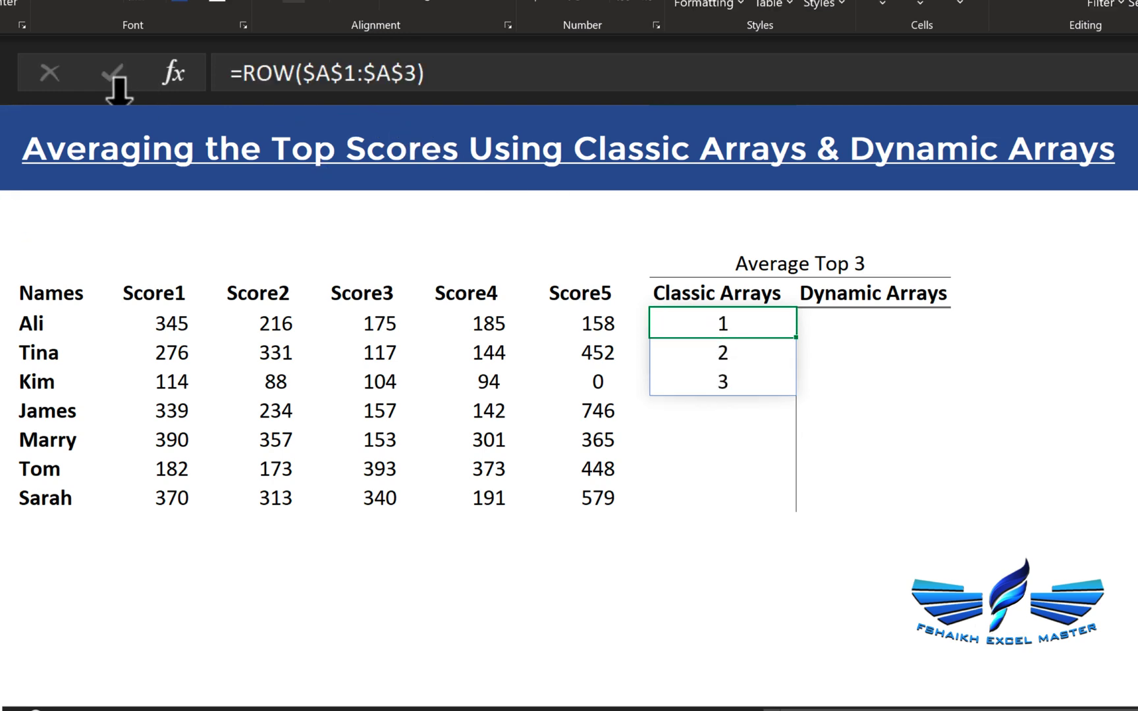
left_click(245, 71)
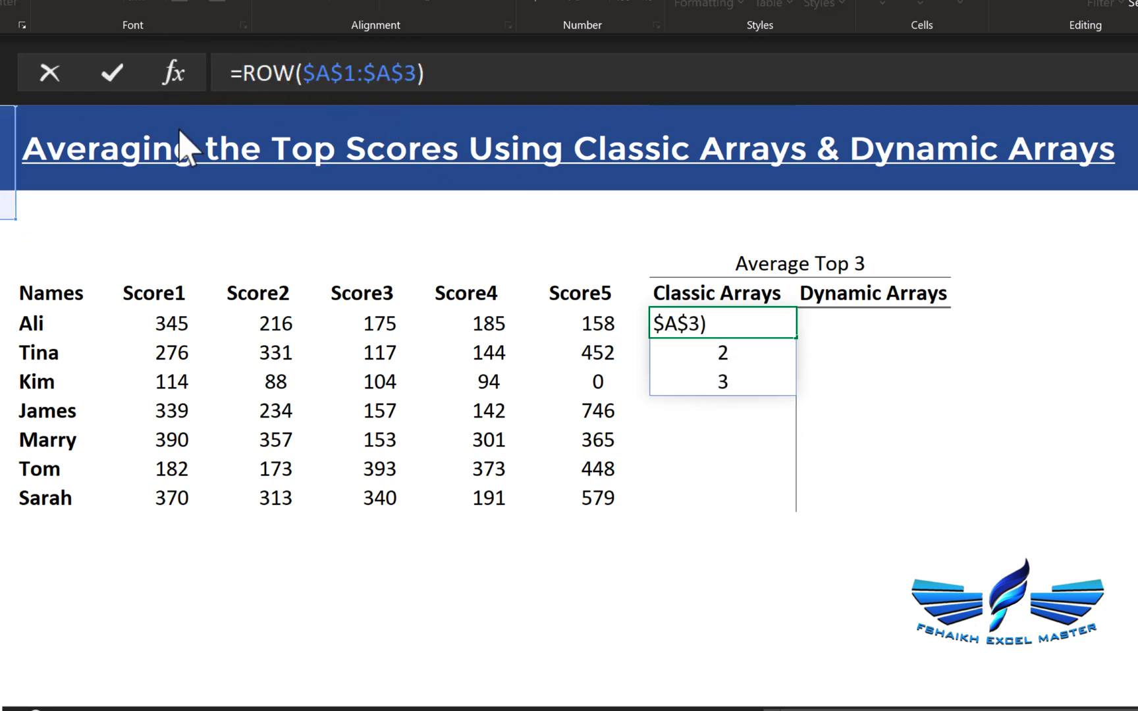
Wrap the ROW array as =LARGE(C7:G7,ROW($A$1:$A$3)), showing 345 at top.
type("larg")
key("Tab")
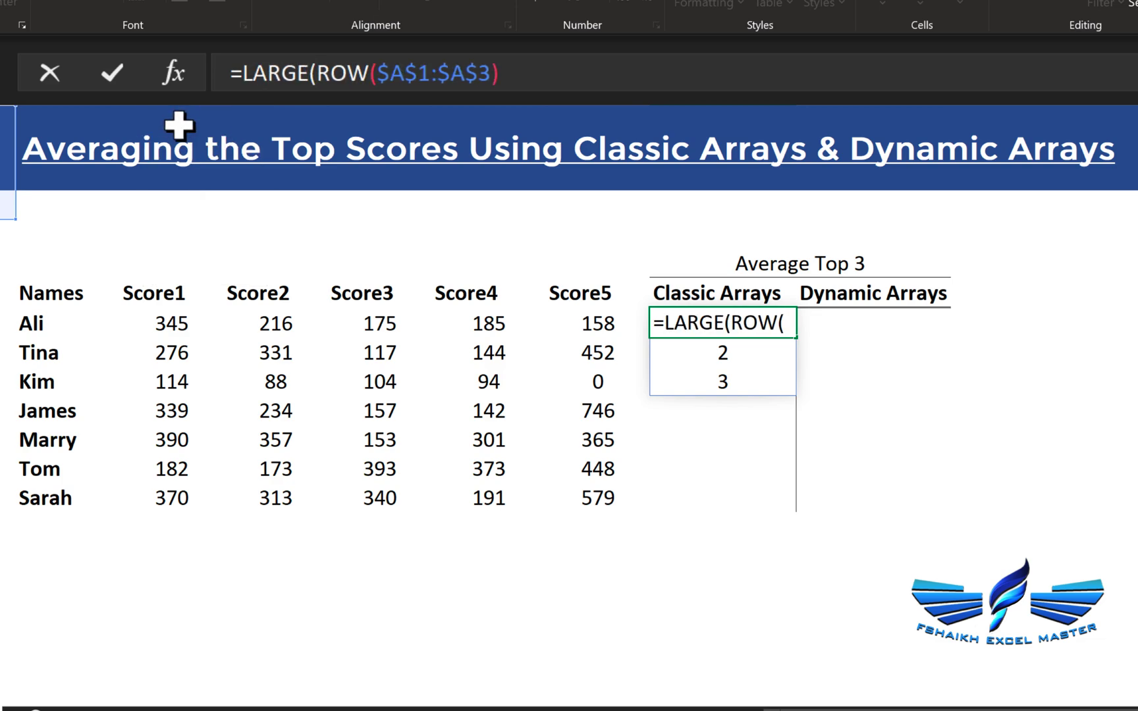
left_click_drag(161, 311, 558, 326)
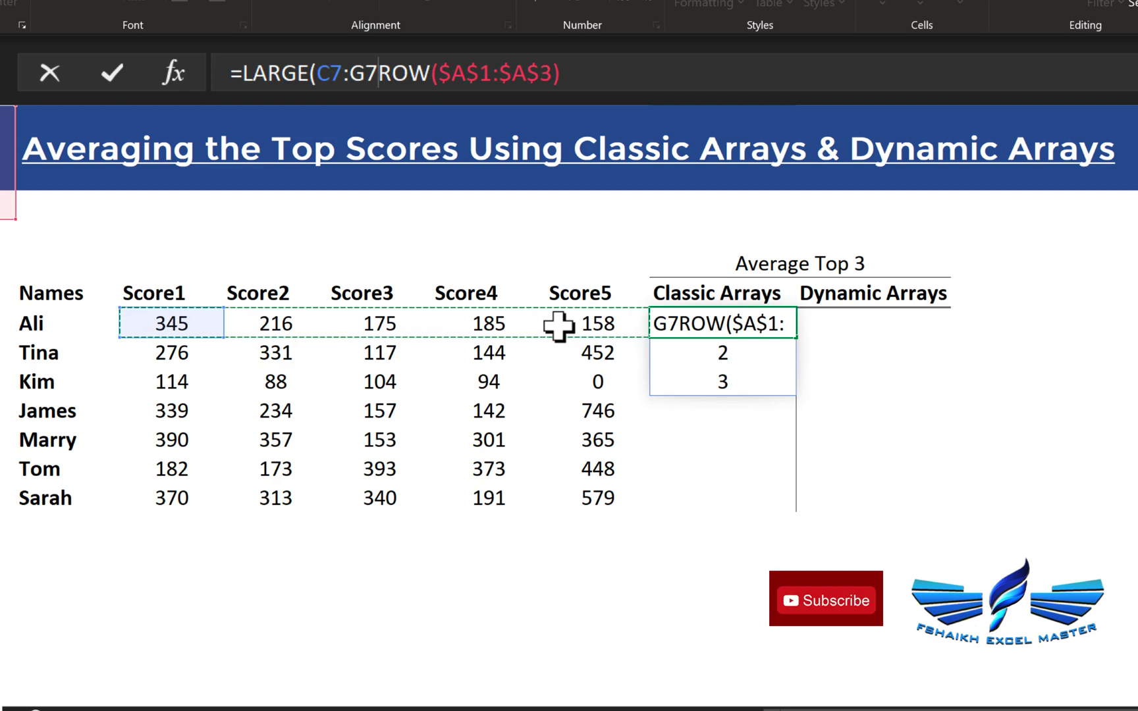
type(",")
left_click(800, 74)
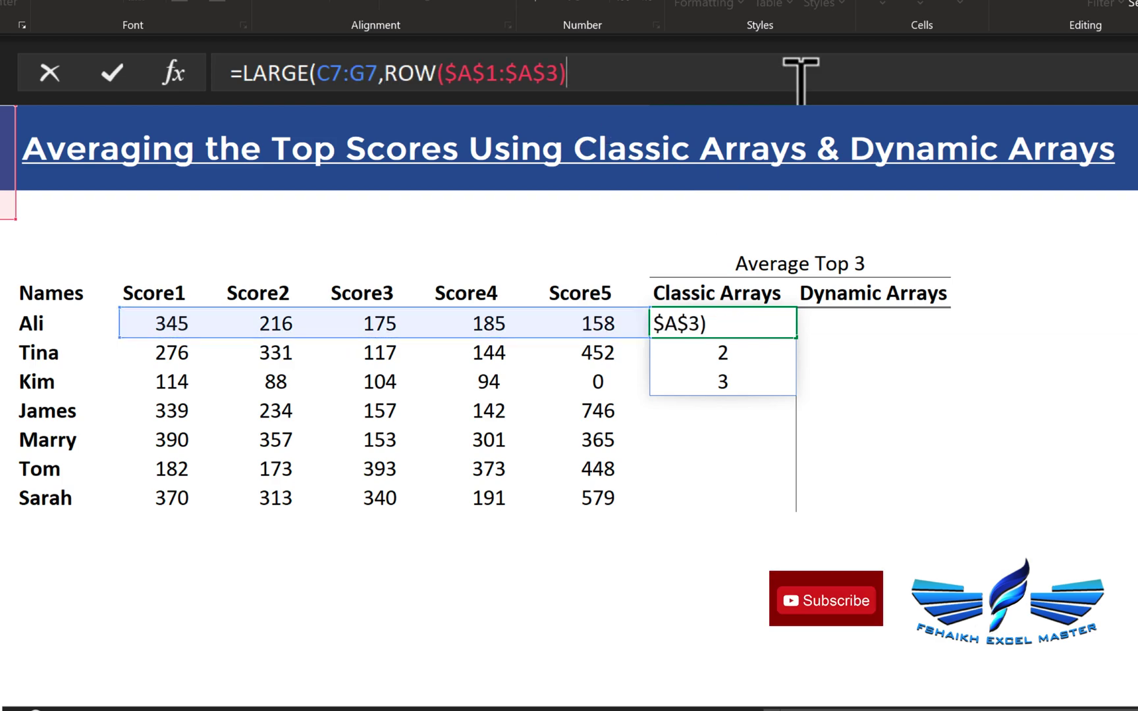
key("Return")
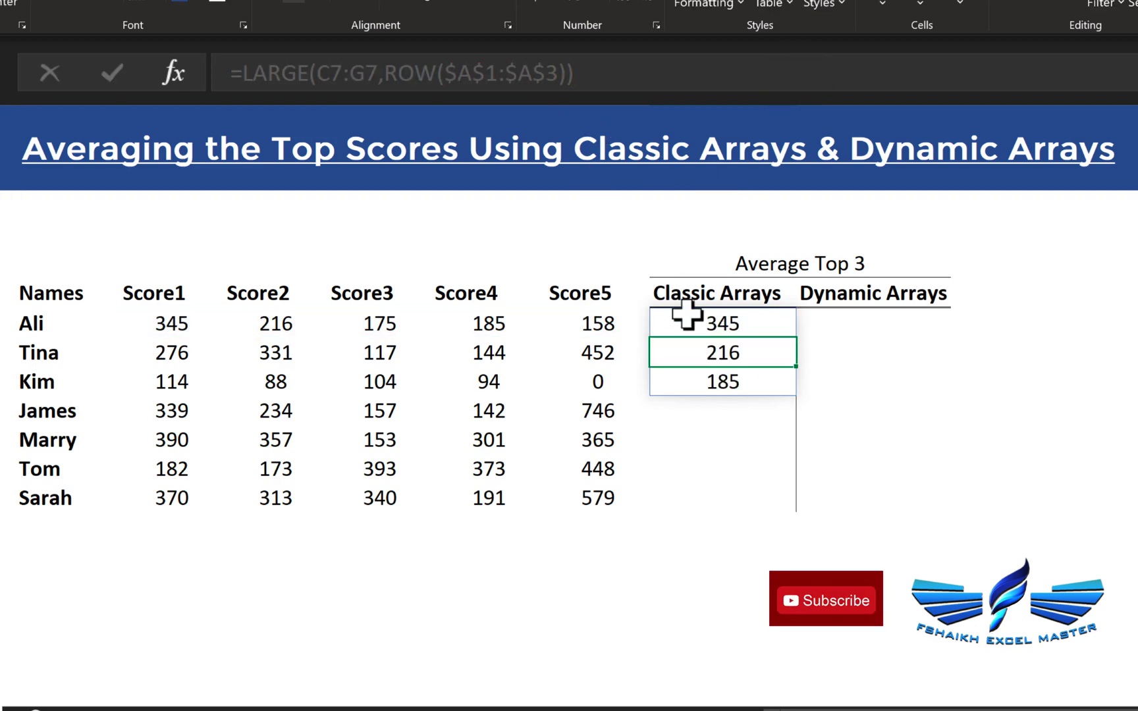
Wrap it in AVERAGE to give =AVERAGE(LARGE(C7:G7,ROW($A$1:$A$3))) for Ali.
left_click(747, 322)
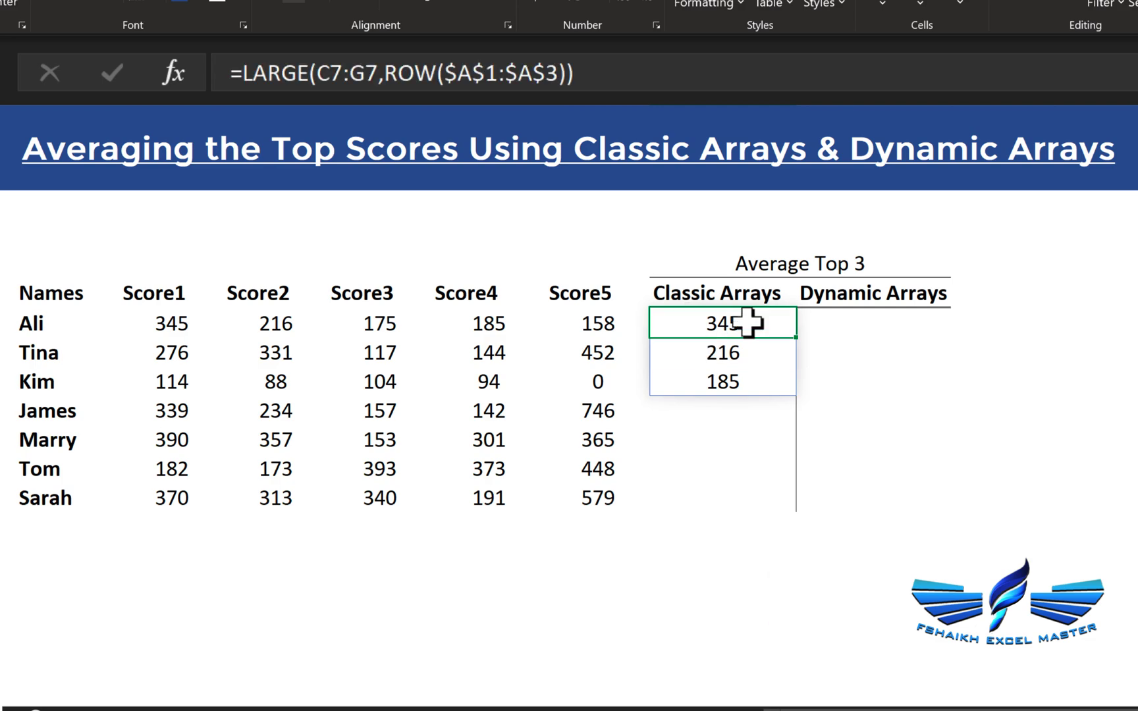
left_click(251, 73)
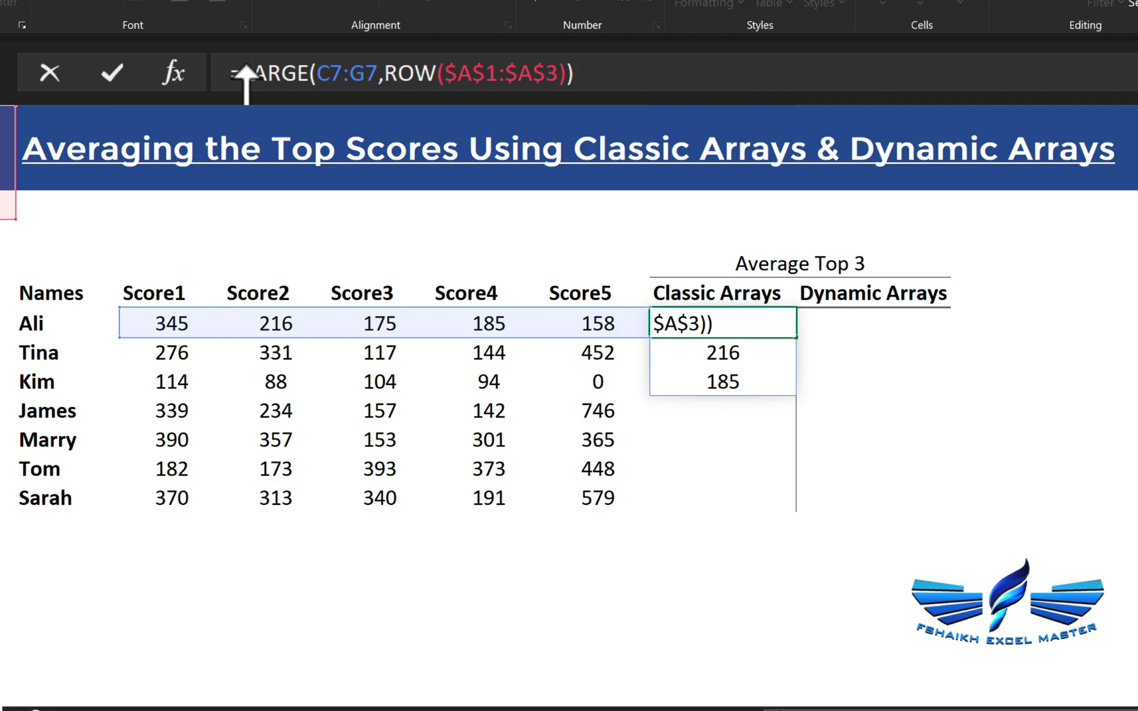
type("av")
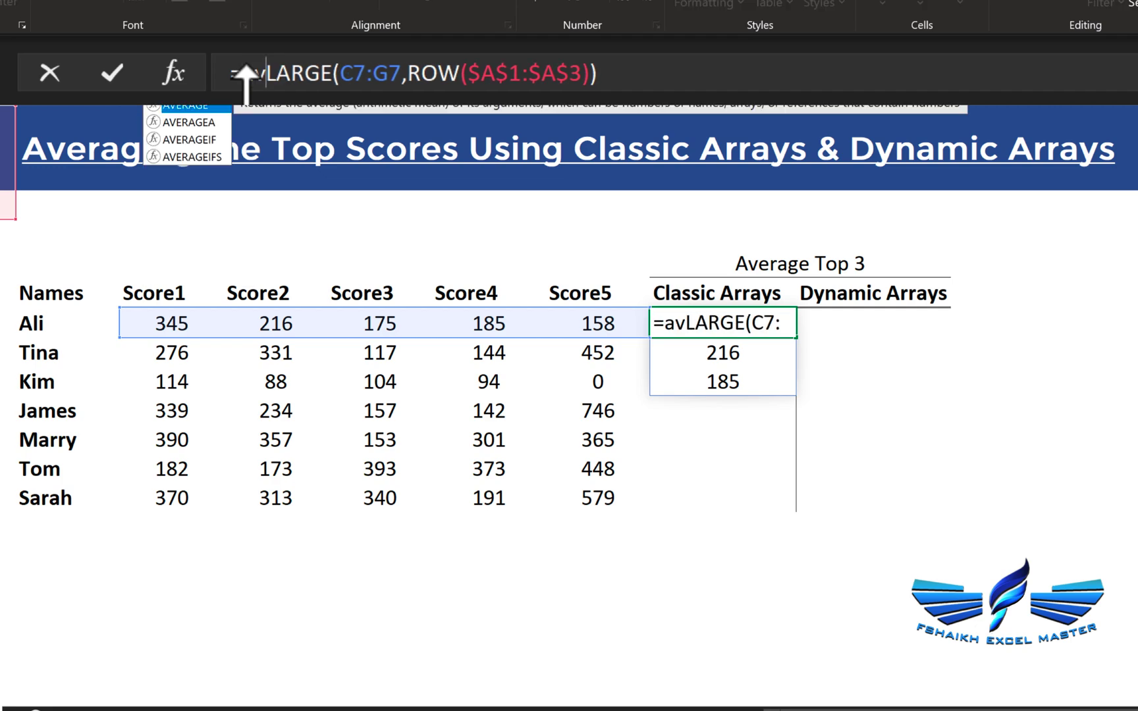
key("Tab")
left_click(744, 66)
type(")")
key("Return")
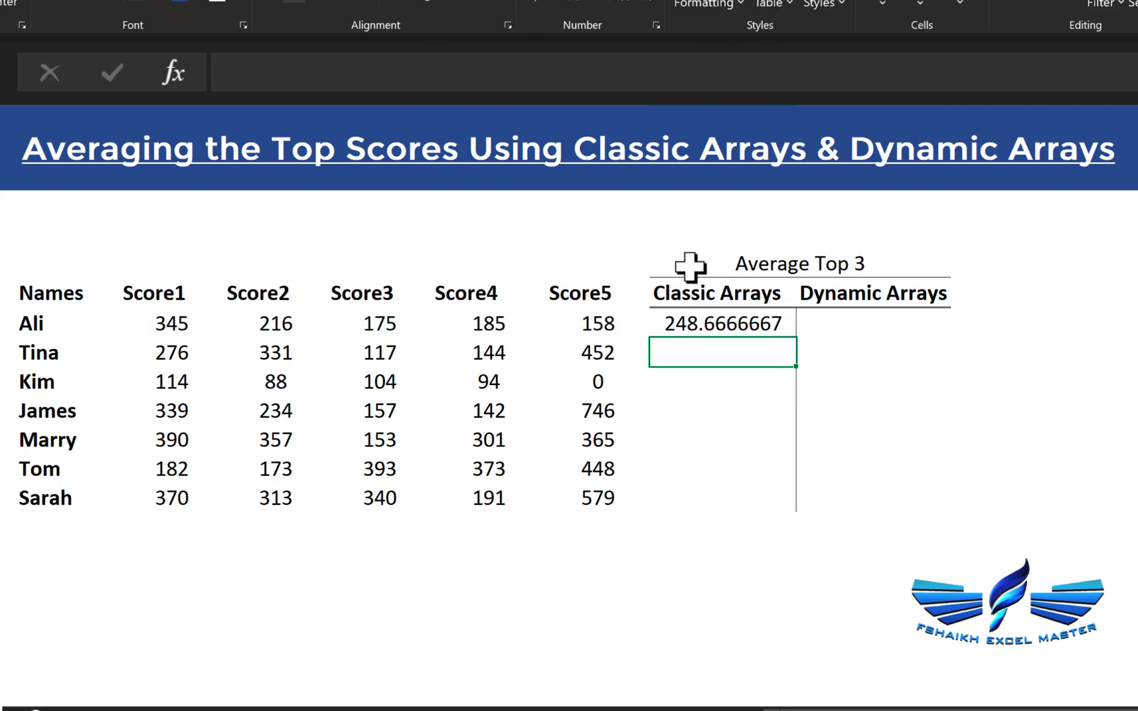
Fill the Classic Arrays average formula down through Sarah's row and spot-check Tina's.
left_click(744, 314)
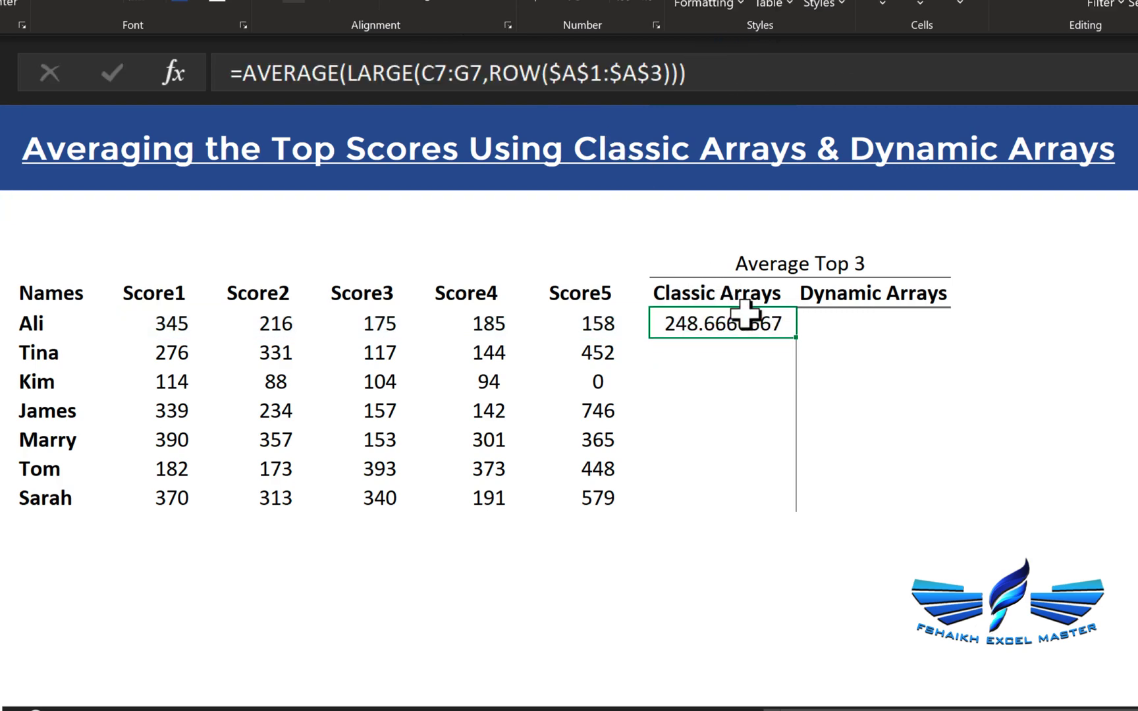
double_click(796, 337)
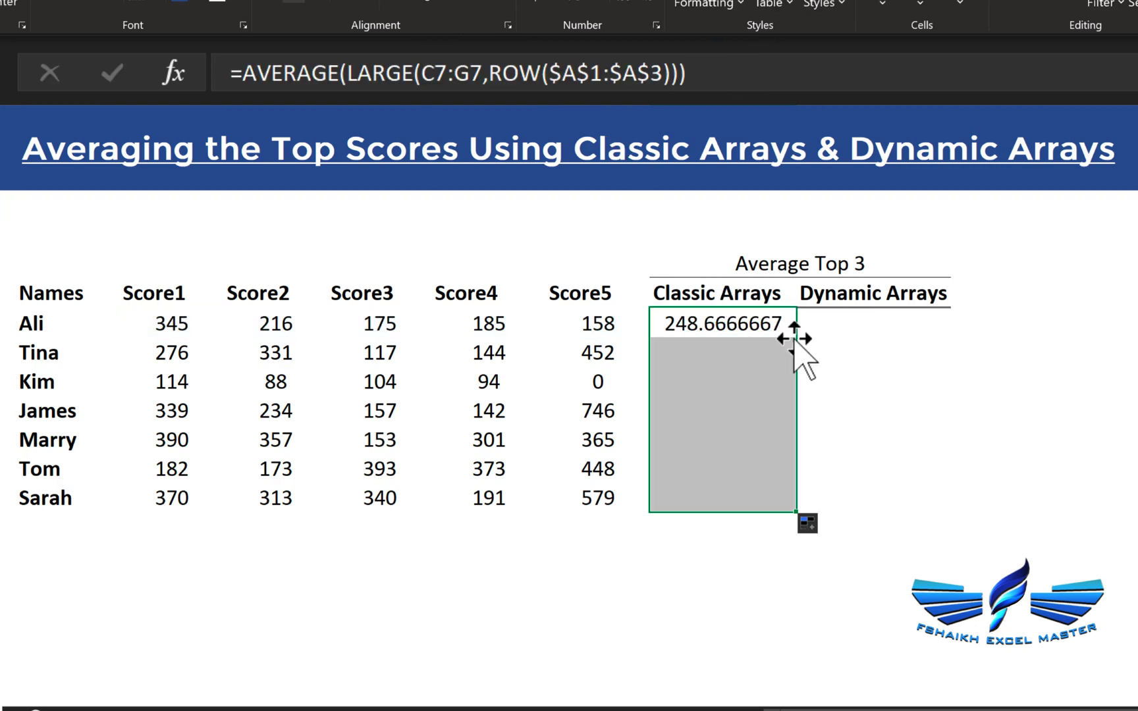
left_click(728, 353)
left_click(733, 322)
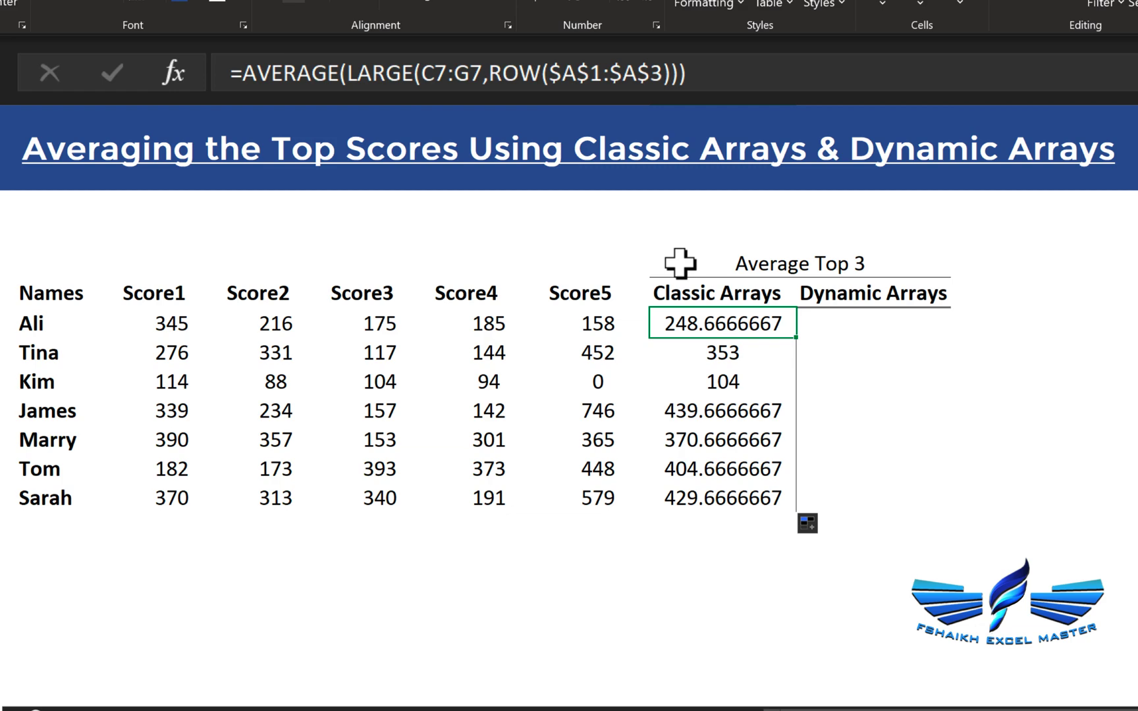
left_click(849, 331)
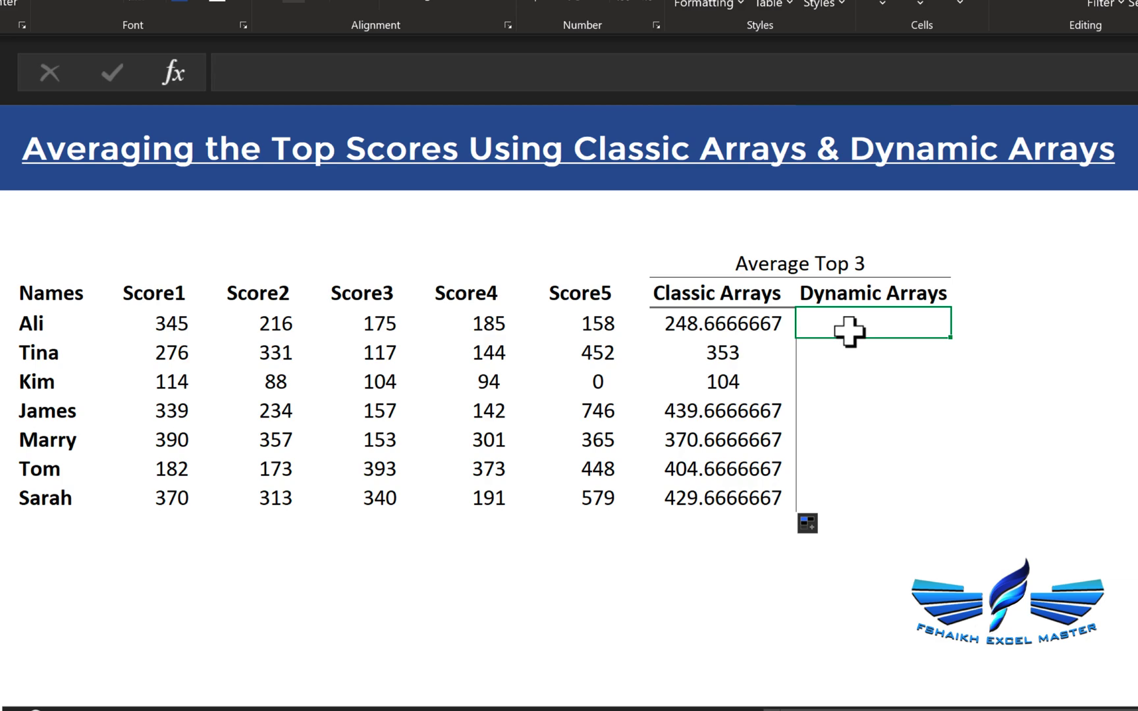
Enter =SEQUENCE(3,,1,1) in Ali's Dynamic Arrays cell, spilling 1, 2 and 3.
type("=seq")
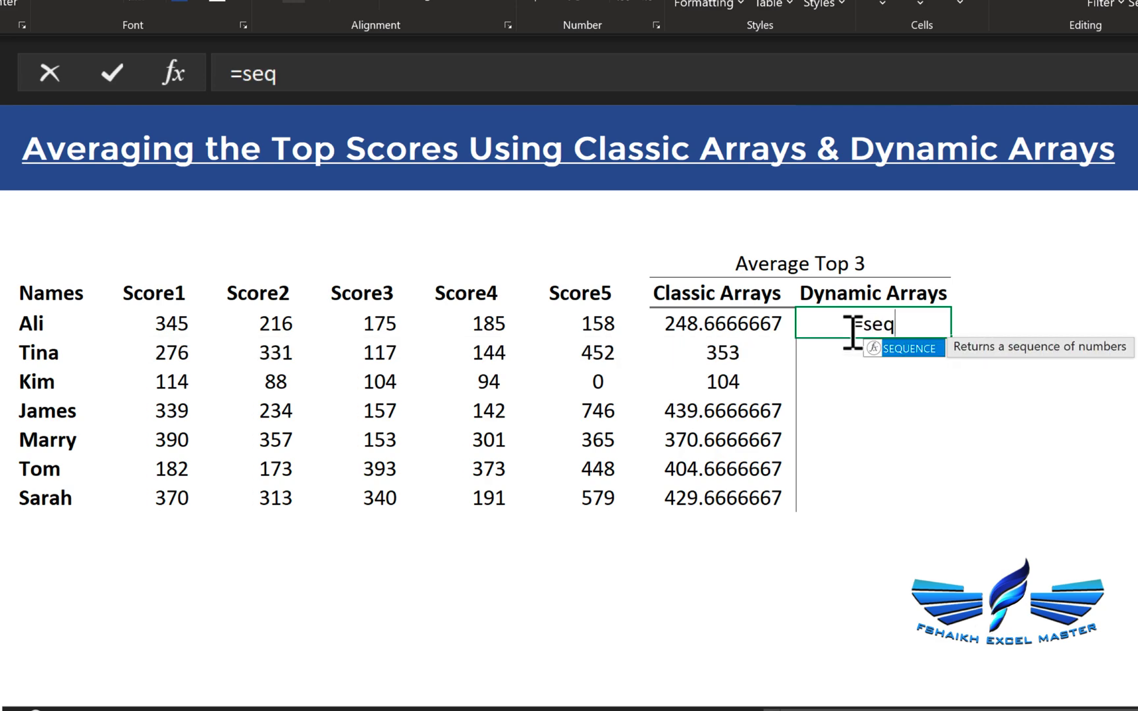
key("Tab")
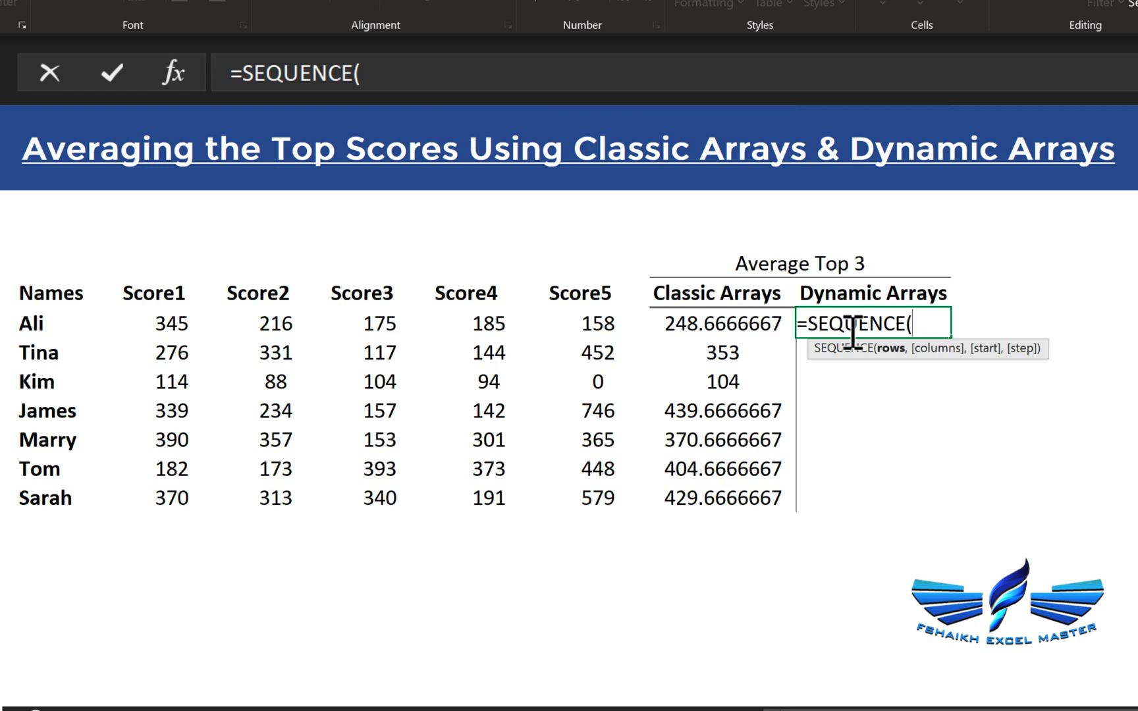
type("3,")
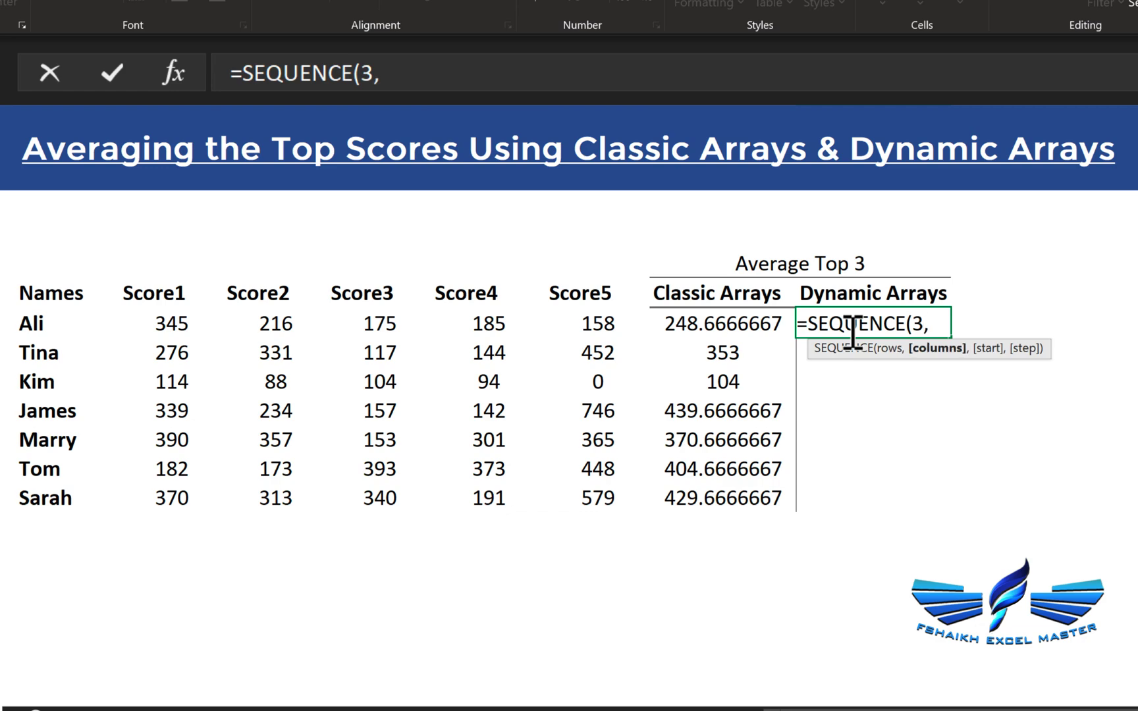
type(",")
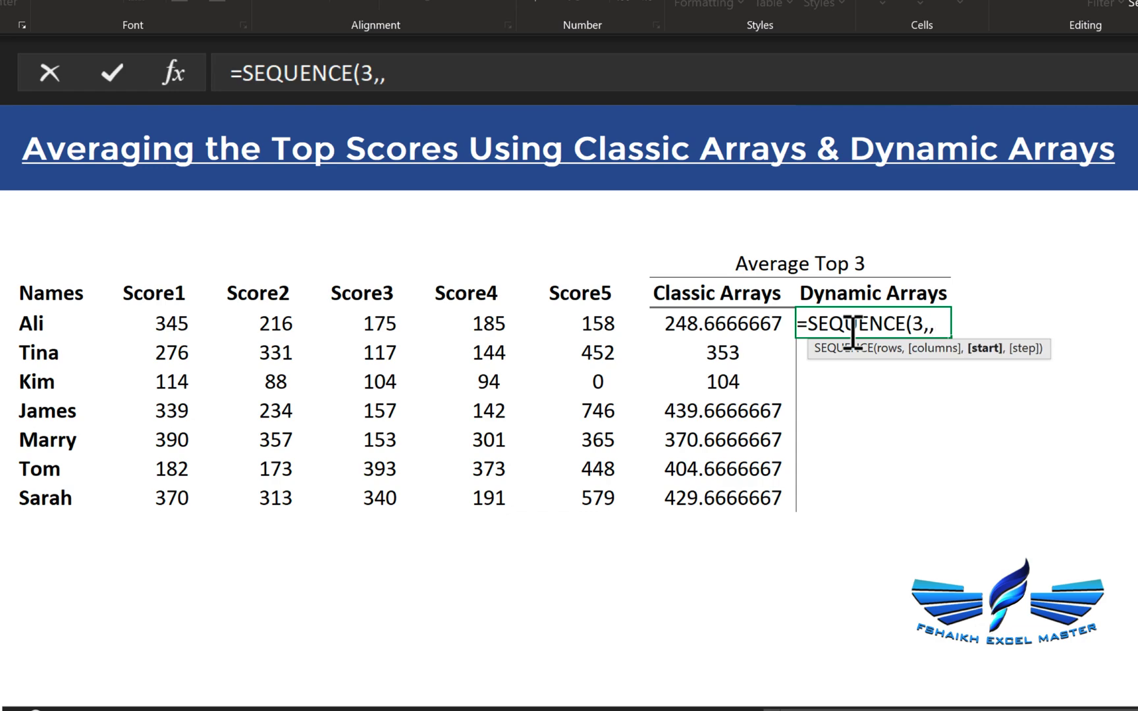
type("1,")
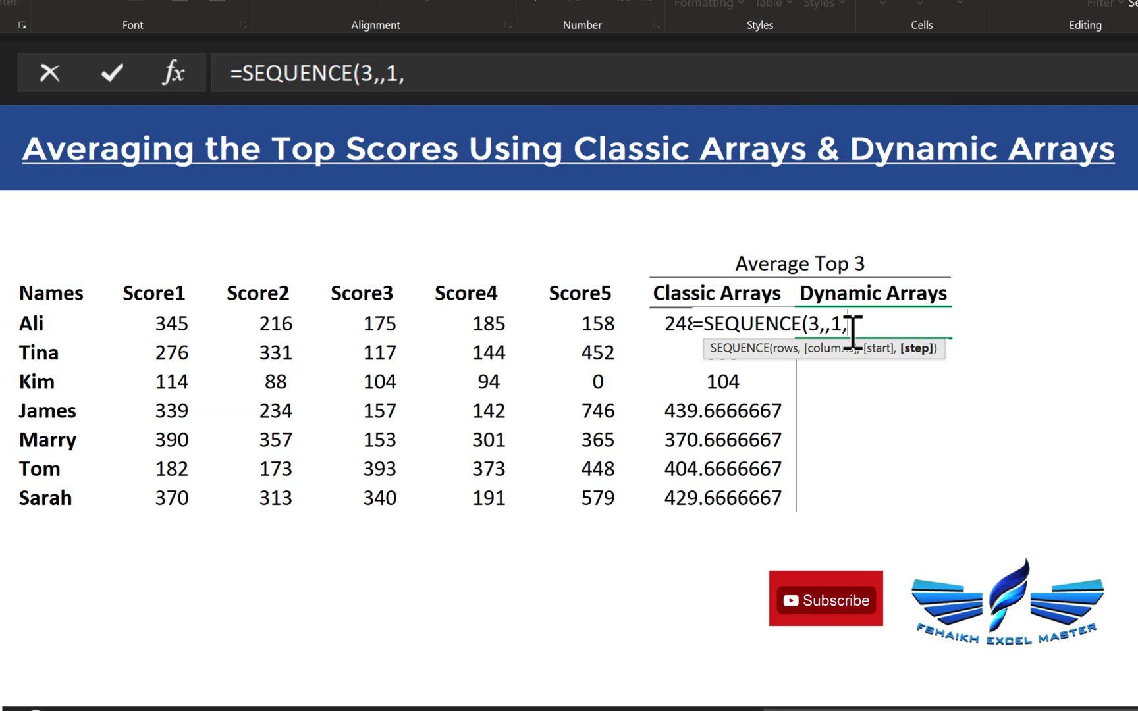
type("1)")
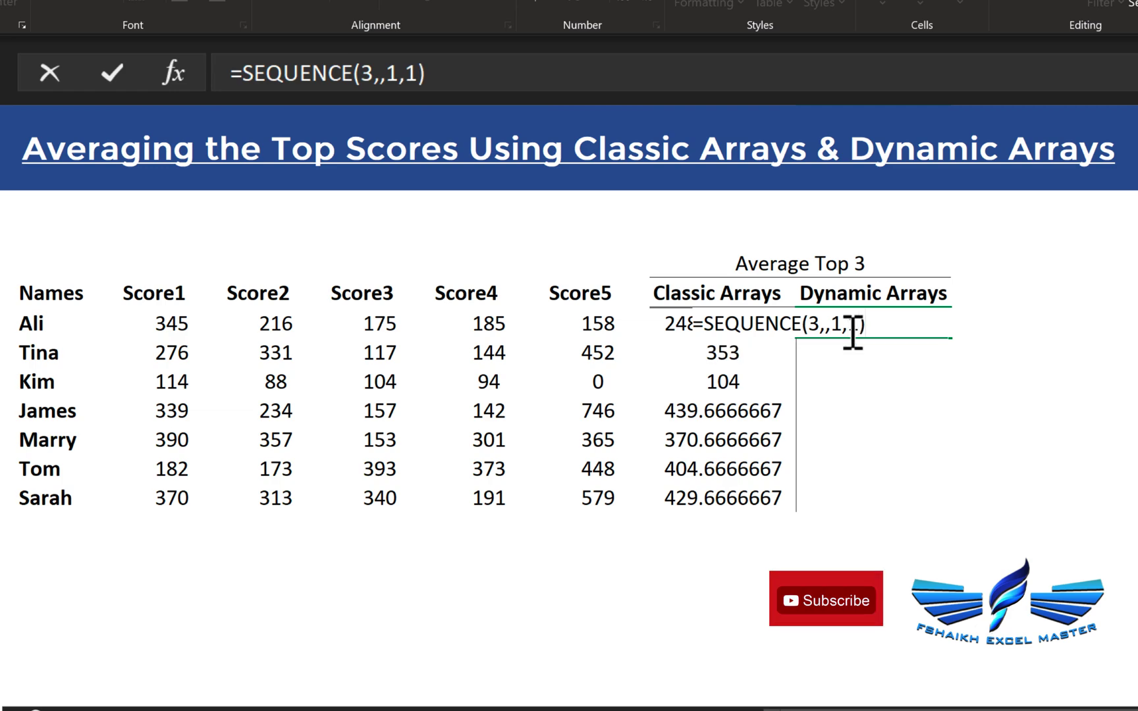
key("Return")
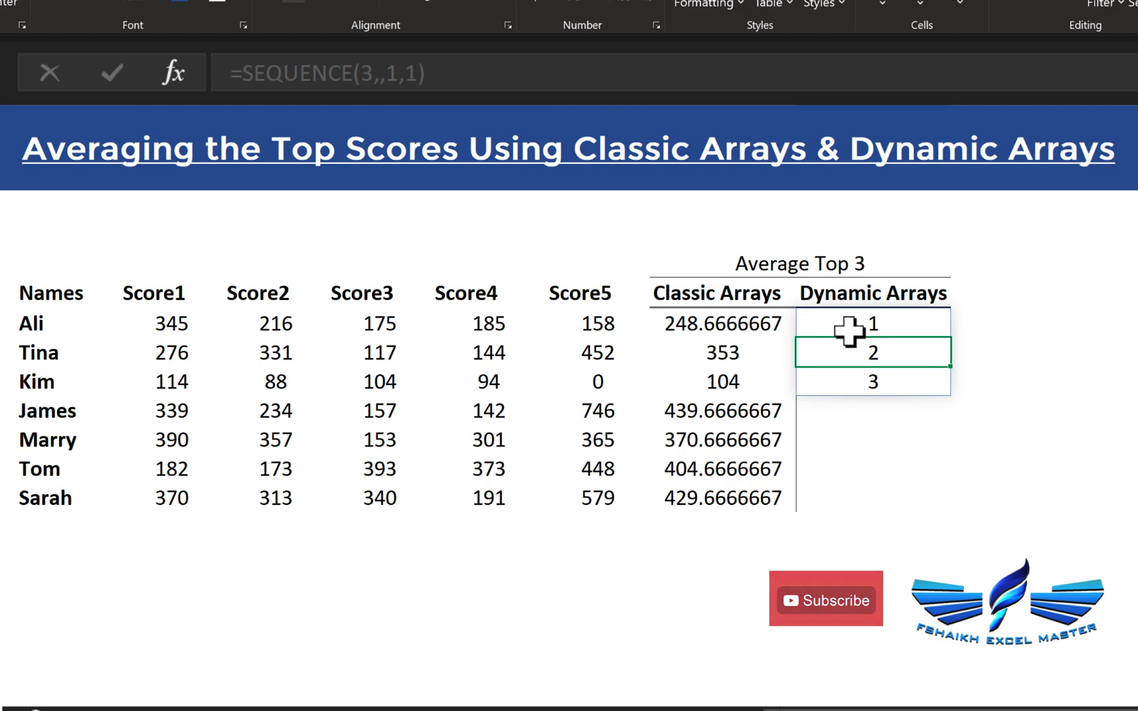
left_click(849, 331)
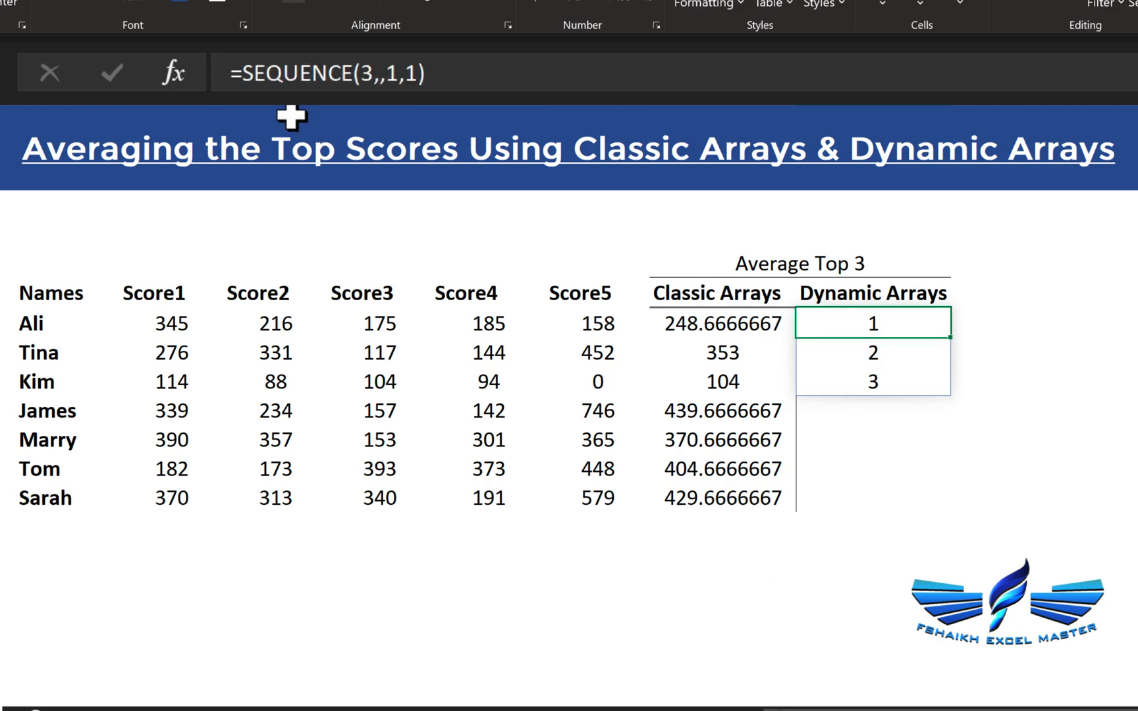
Wrap the sequence as =LARGE(C7:G7,SEQUENCE(3,,1,1)) in Ali's Dynamic Arrays cell.
left_click(243, 73)
type("larg")
key("Tab")
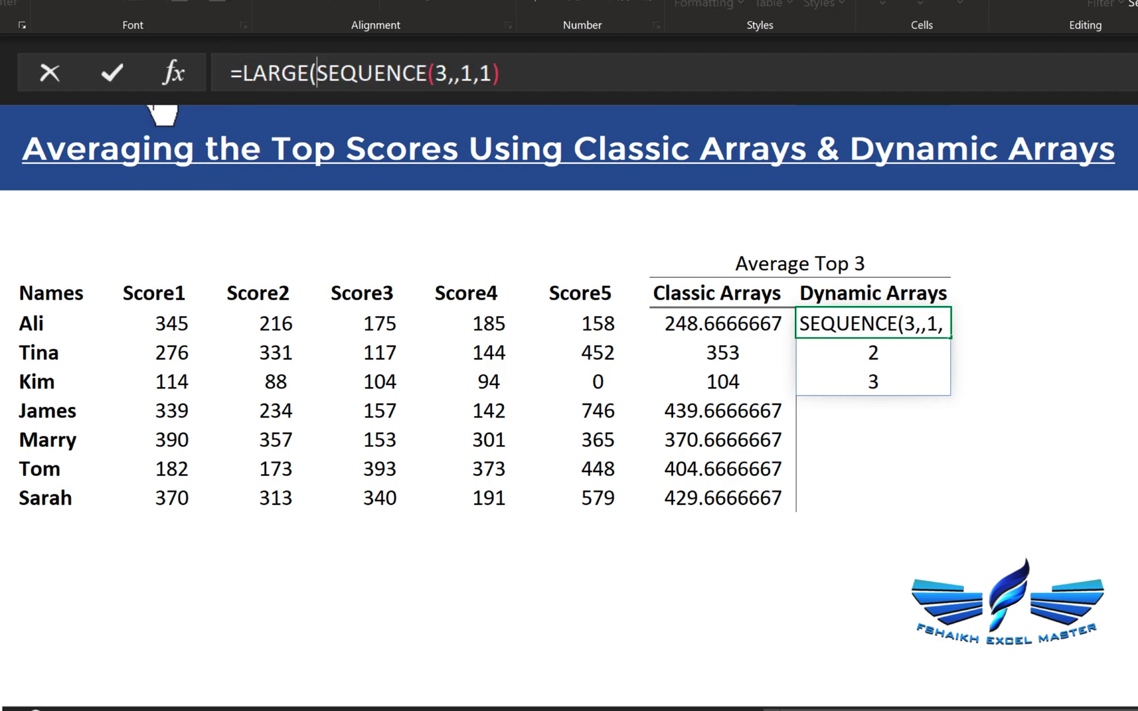
left_click_drag(142, 322, 570, 323)
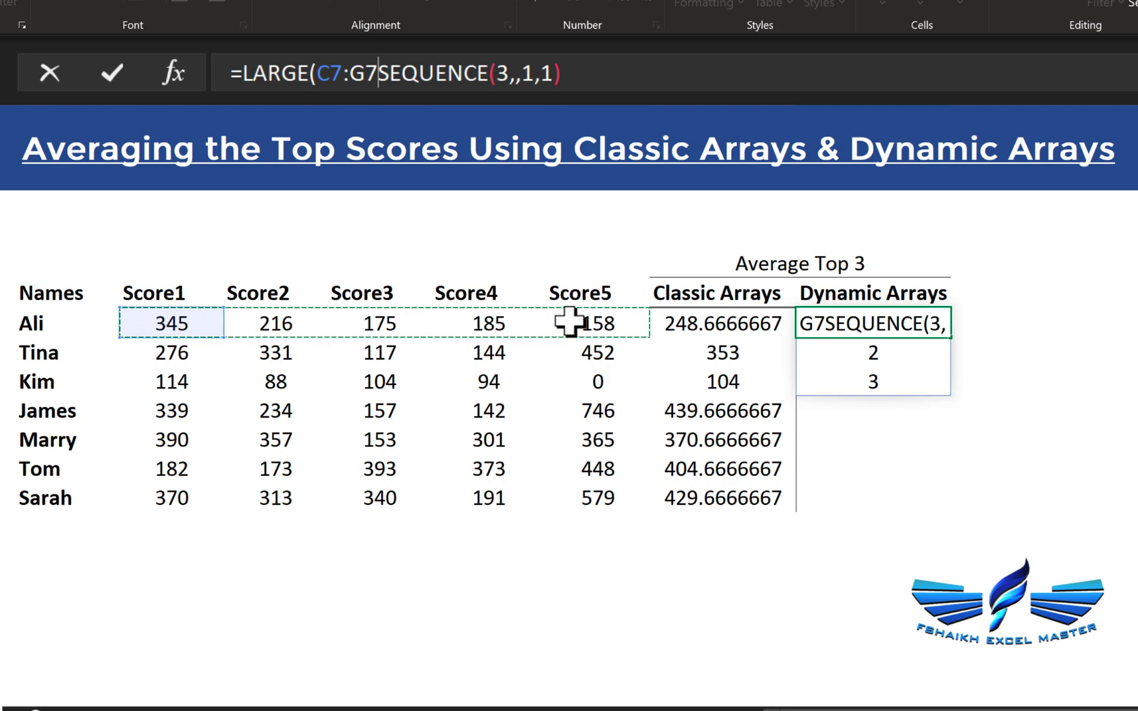
type(",")
left_click(825, 78)
type(")")
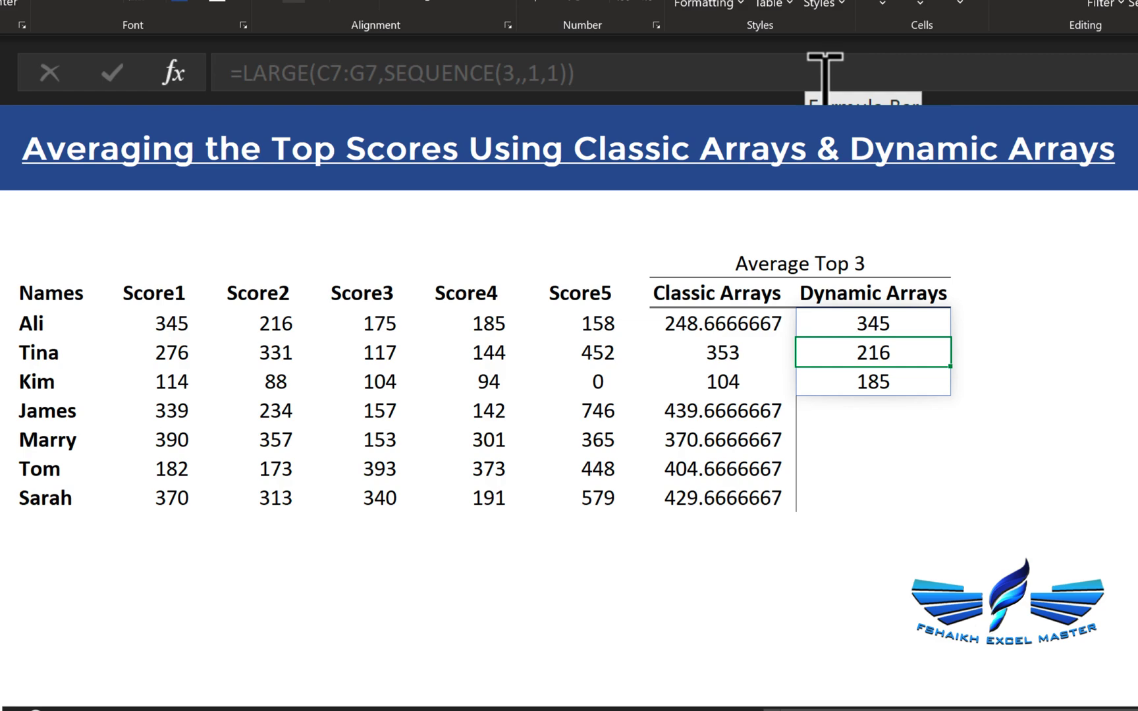
Wrap it in AVERAGE to give =AVERAGE(LARGE(C7:G7,SEQUENCE(3,,1,1))).
left_click(818, 324)
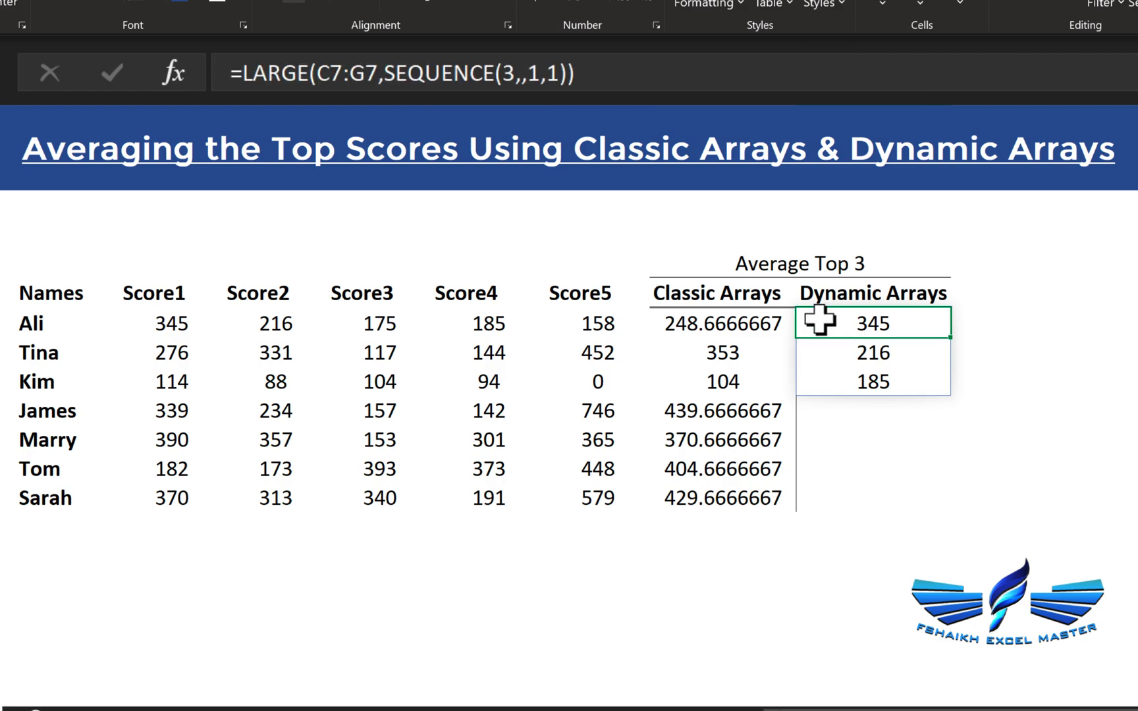
left_click(242, 74)
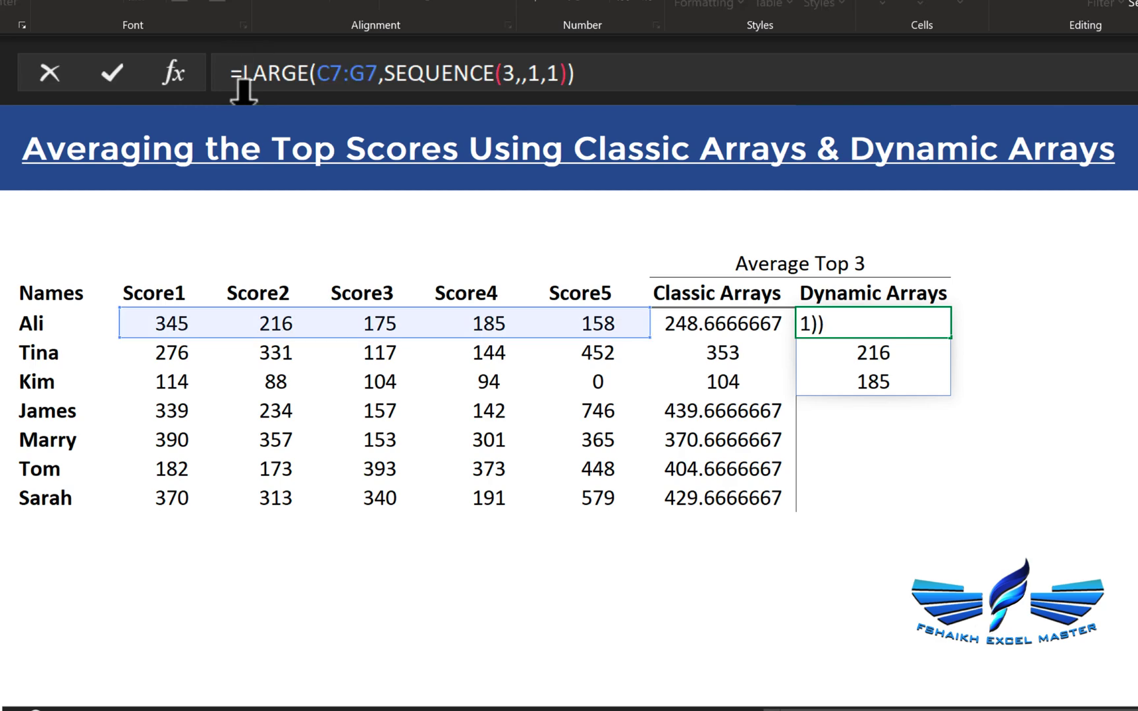
type("av")
double_click(158, 107)
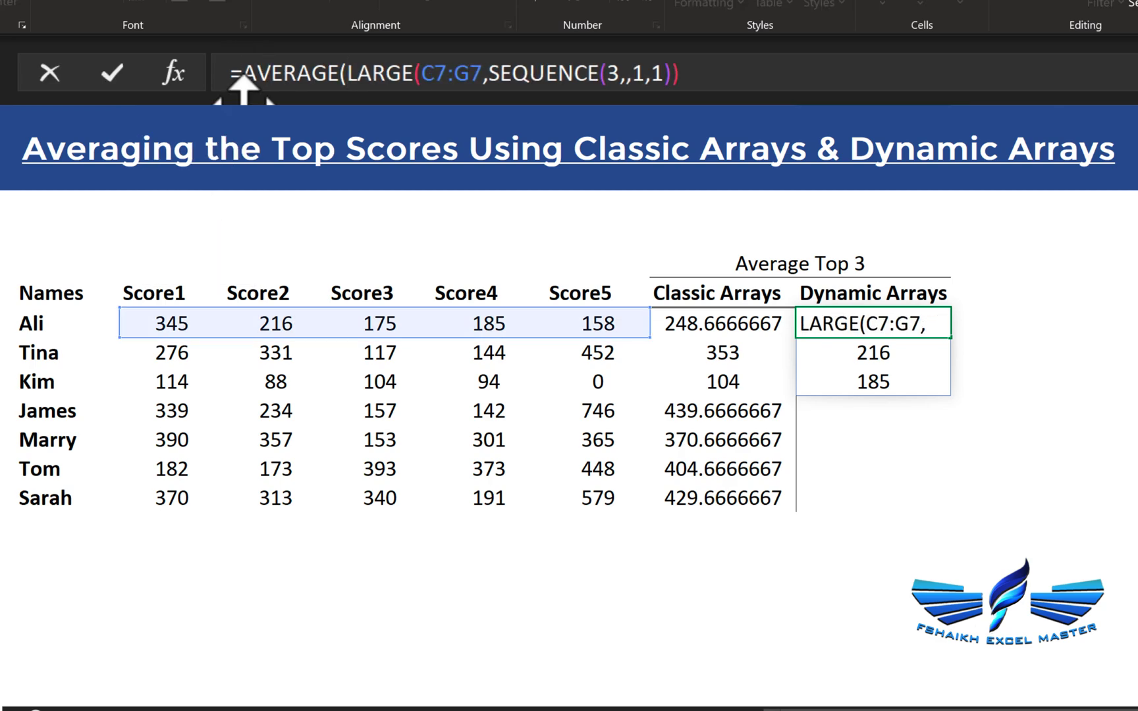
left_click(833, 63)
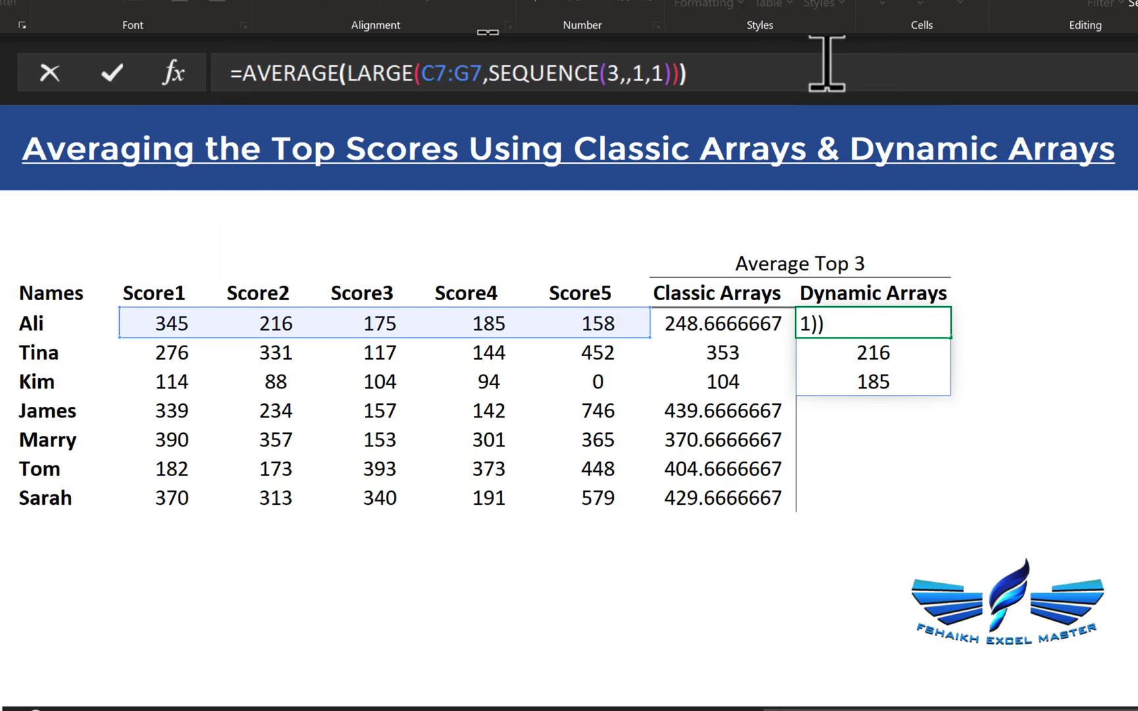
type(")")
key("Return")
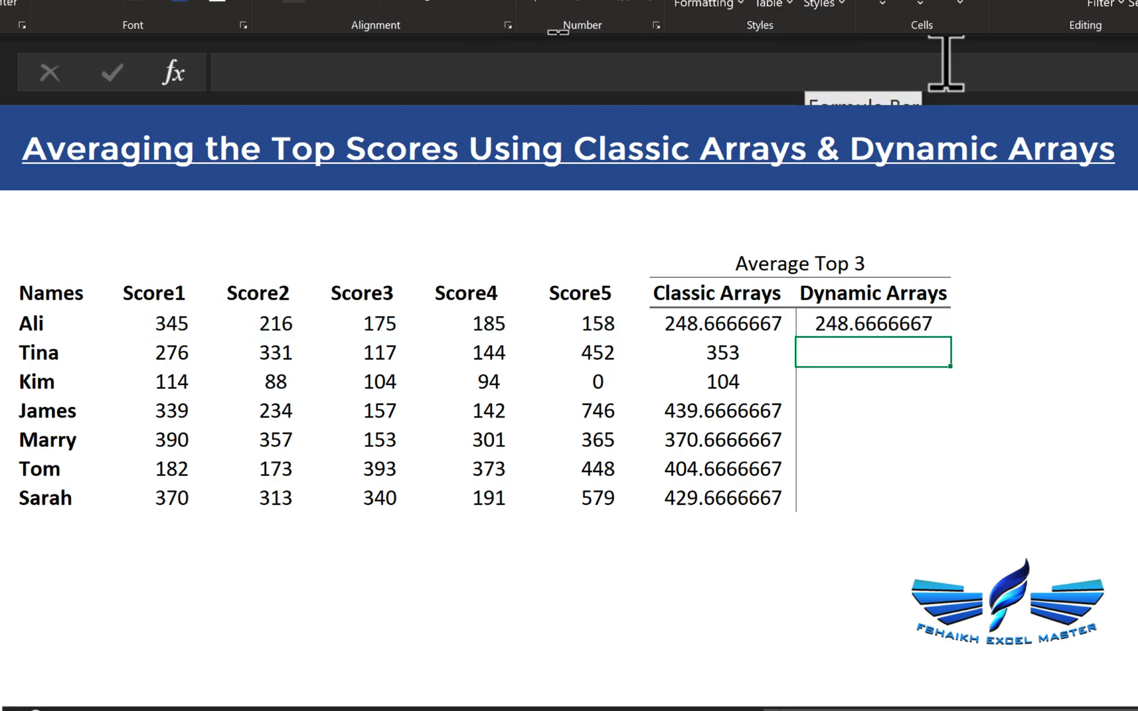
Fill the Dynamic Arrays formula down through Sarah's row using Fill Without Formatting.
left_click(945, 334)
double_click(949, 338)
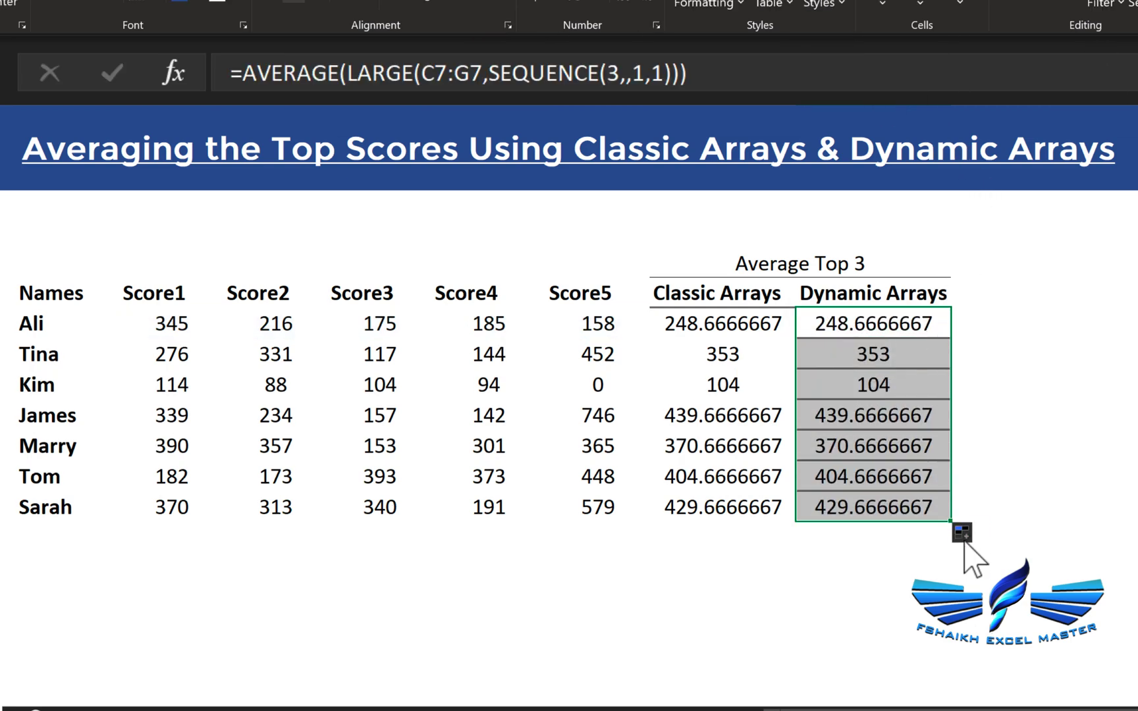
left_click(966, 535)
left_click(981, 604)
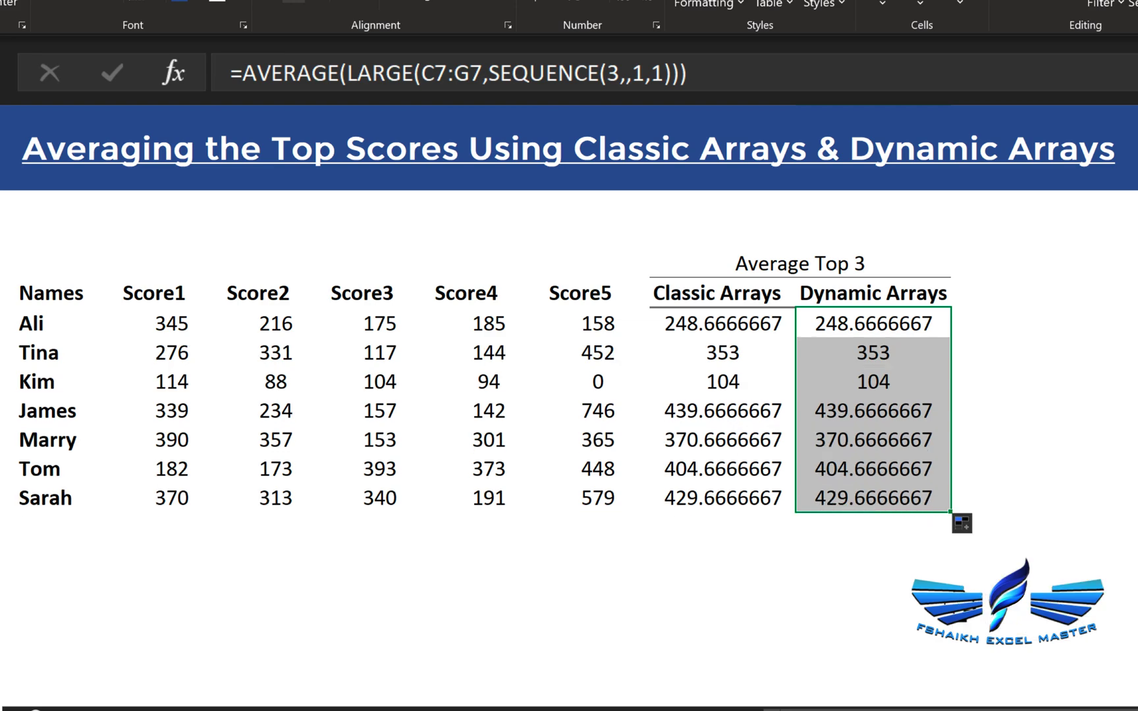
left_click(275, 374)
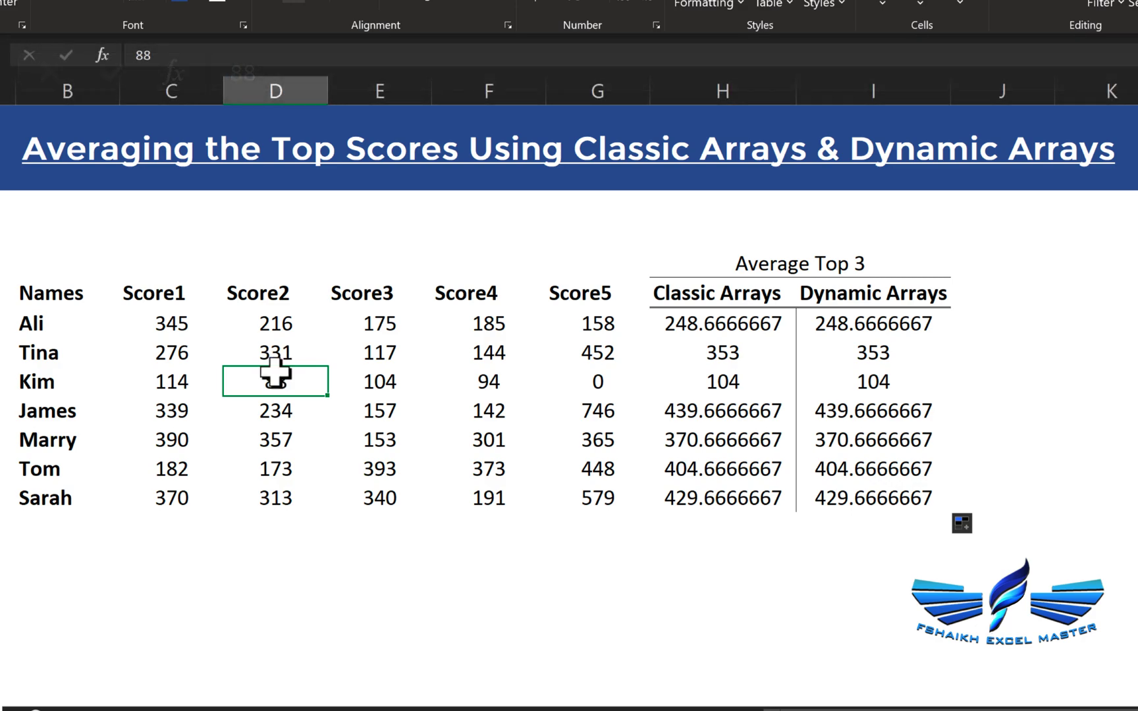
Convert the range $B$6:$I$13 into a table with headers via Ctrl+T.
key("ctrl+t")
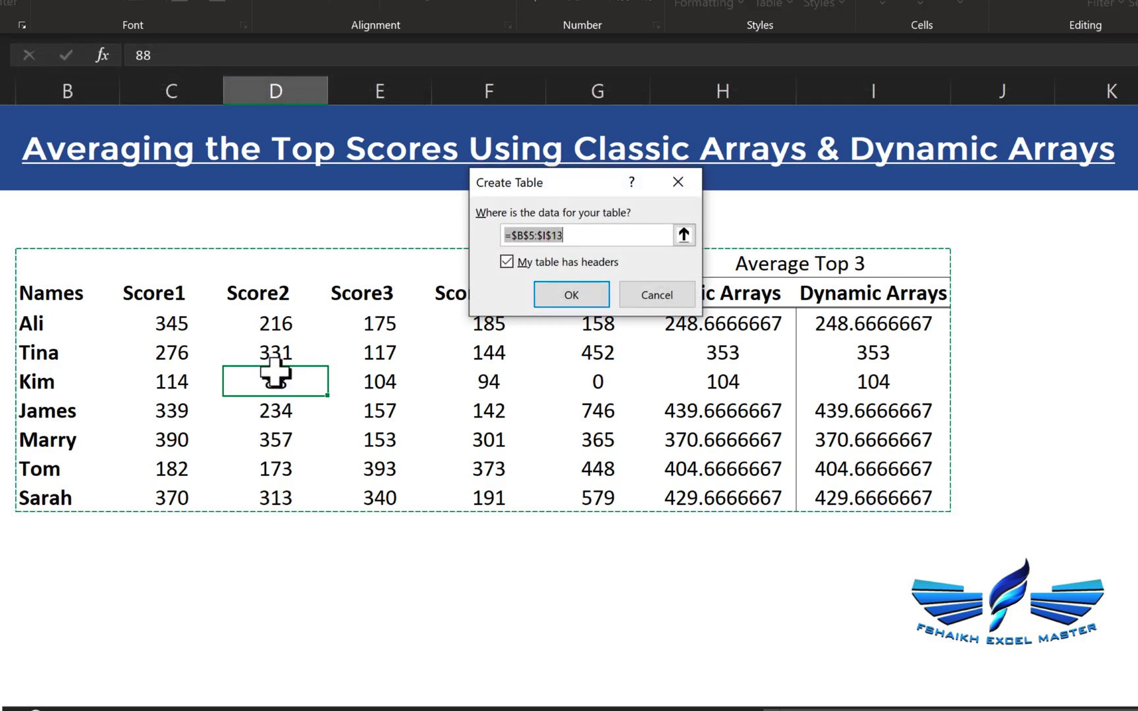
left_click(535, 235)
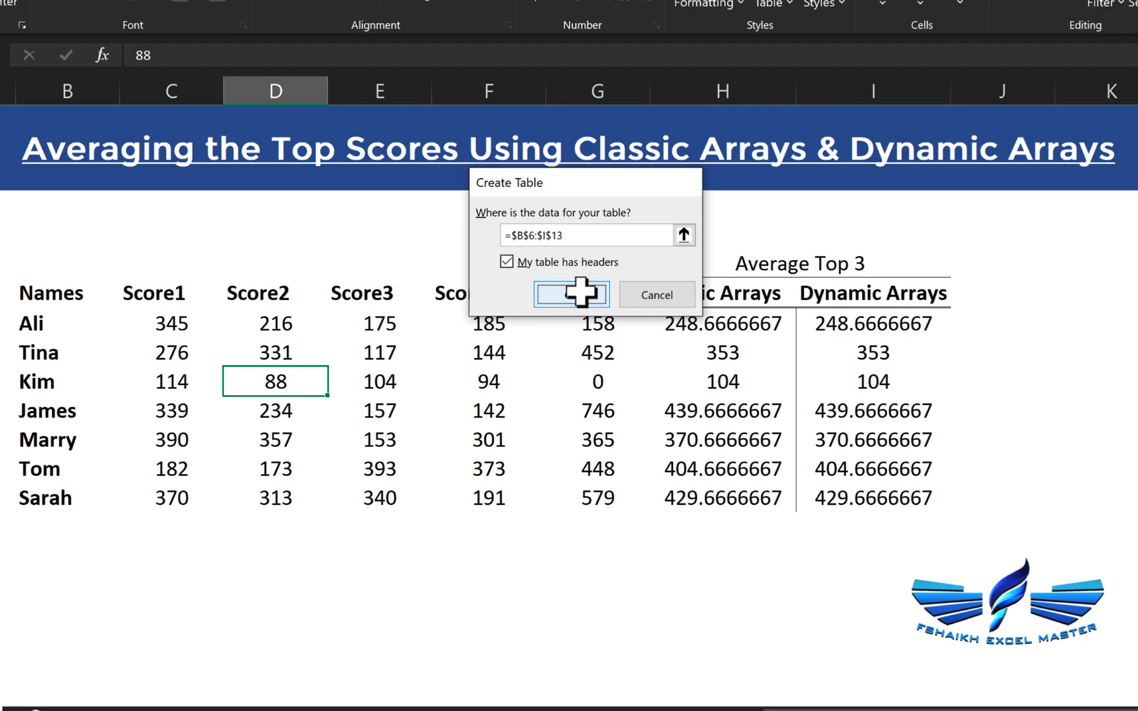
left_click(579, 294)
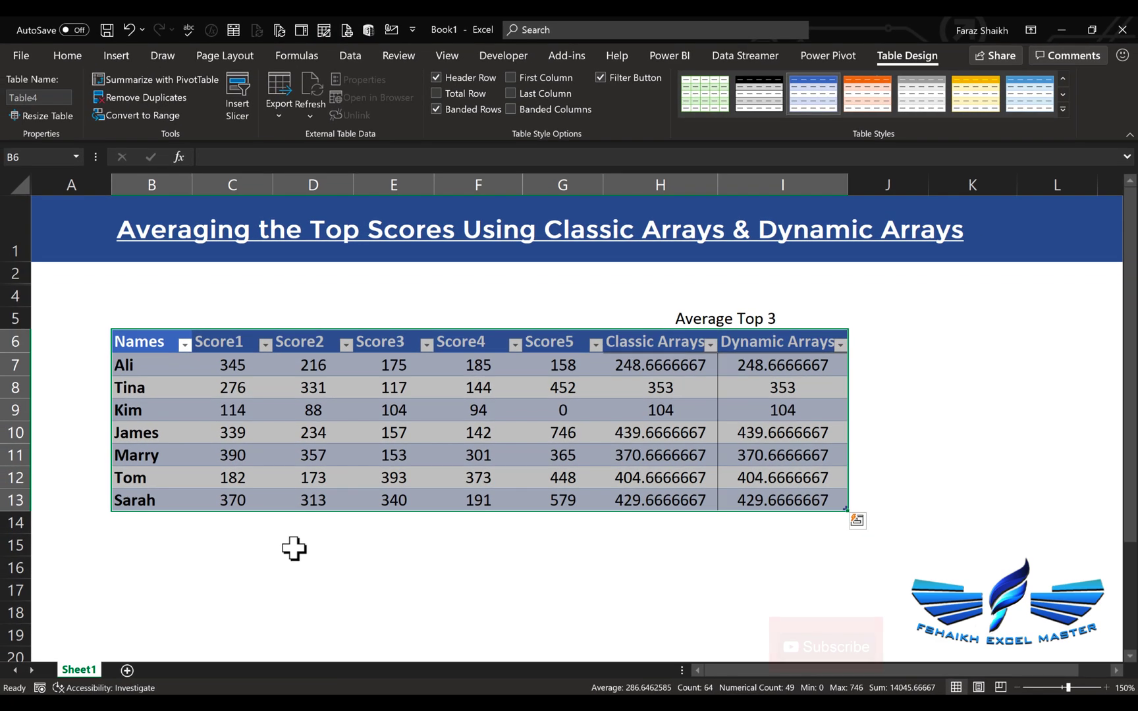
Paste four new score rows at B14 and check I17's auto-filled average formula.
left_click(165, 523)
key("ctrl+c")
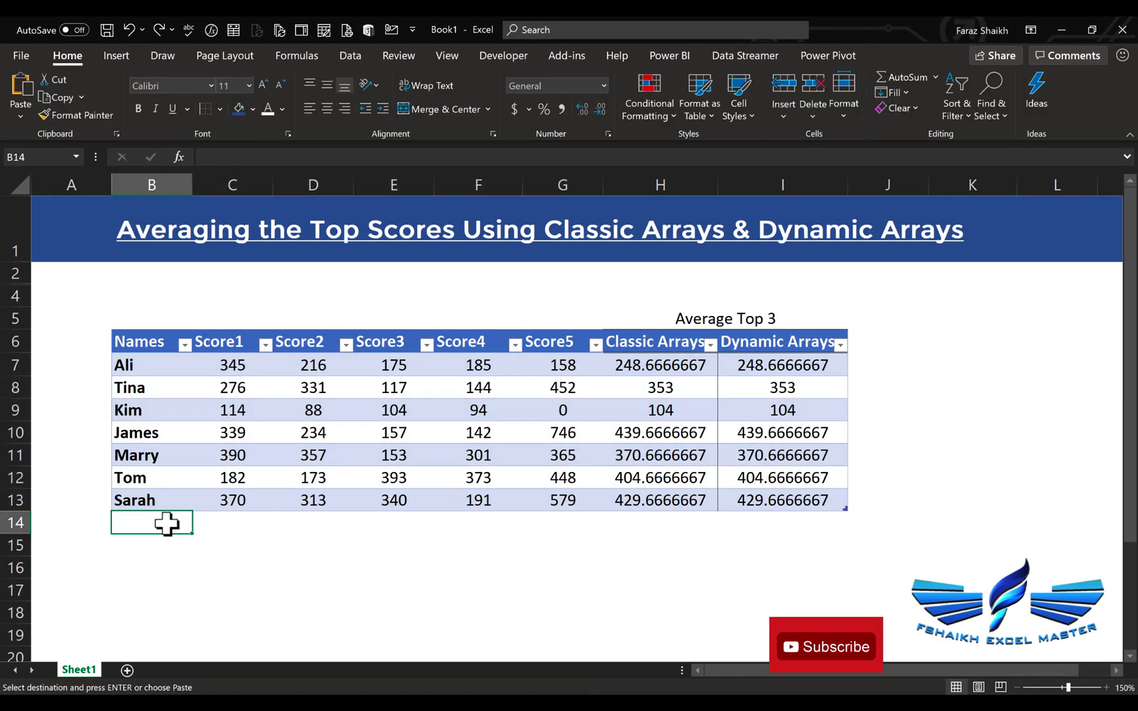
key("Return")
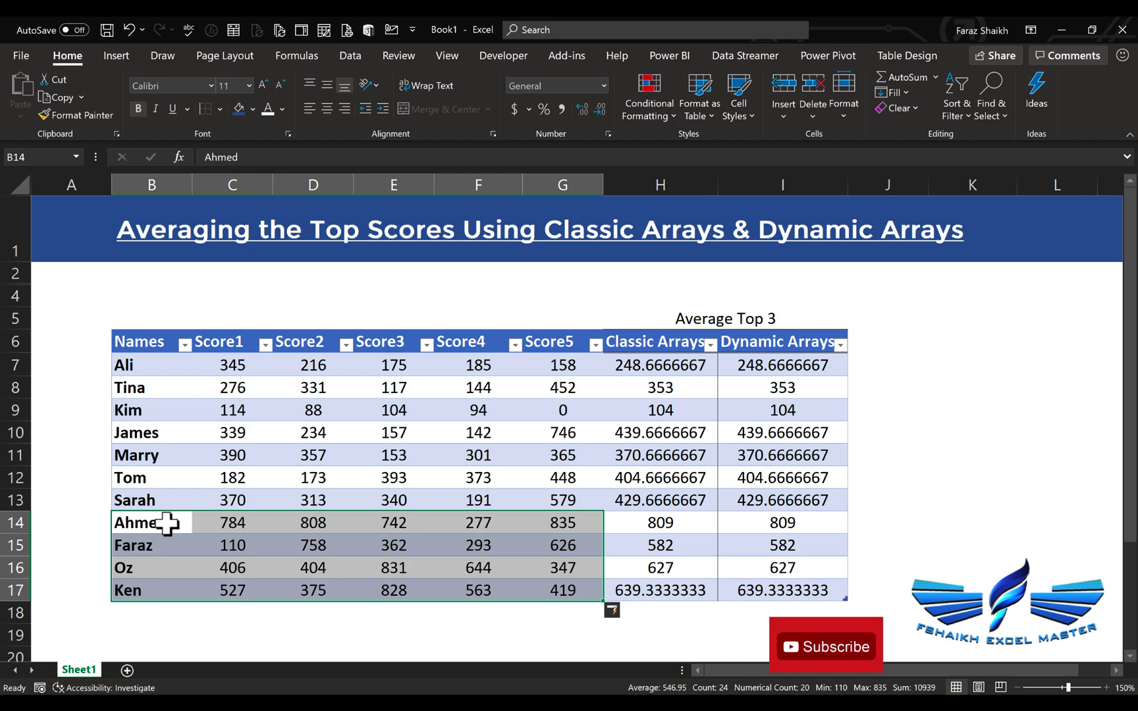
left_click(807, 594)
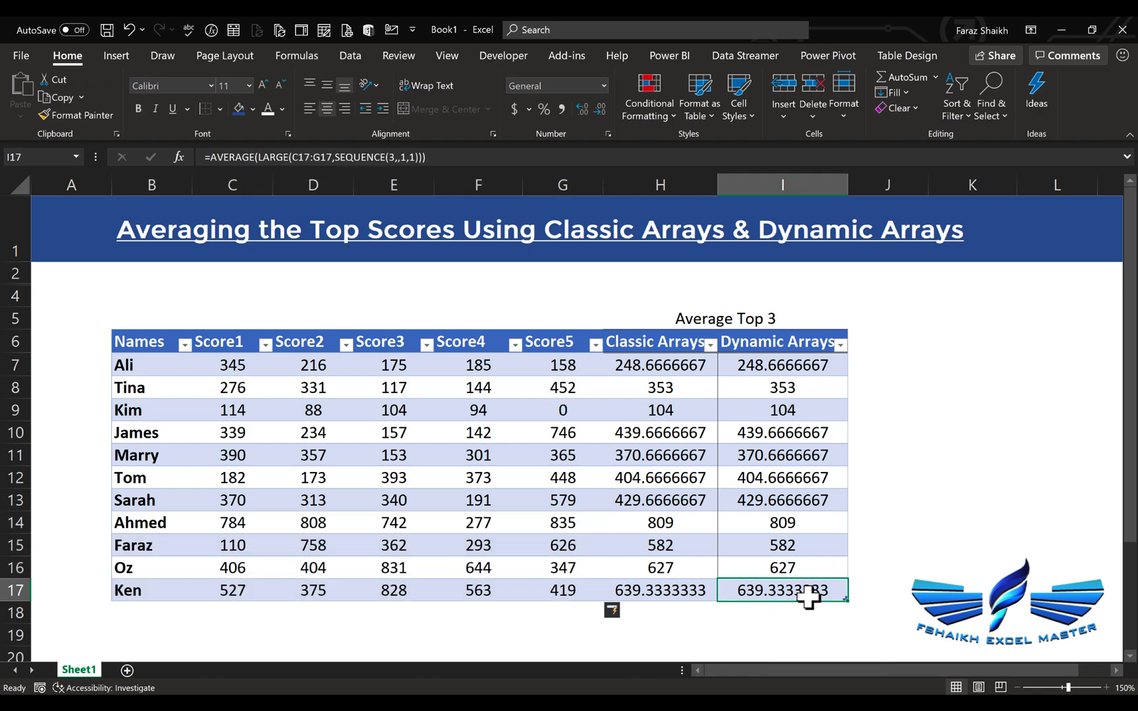